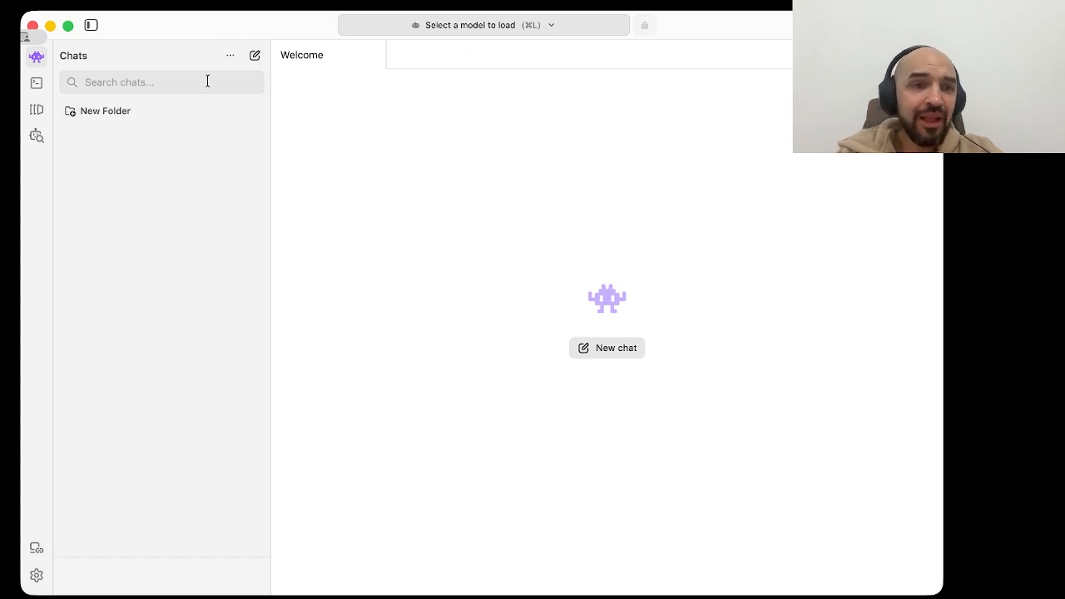
pyautogui.click(458, 26)
pyautogui.click(411, 292)
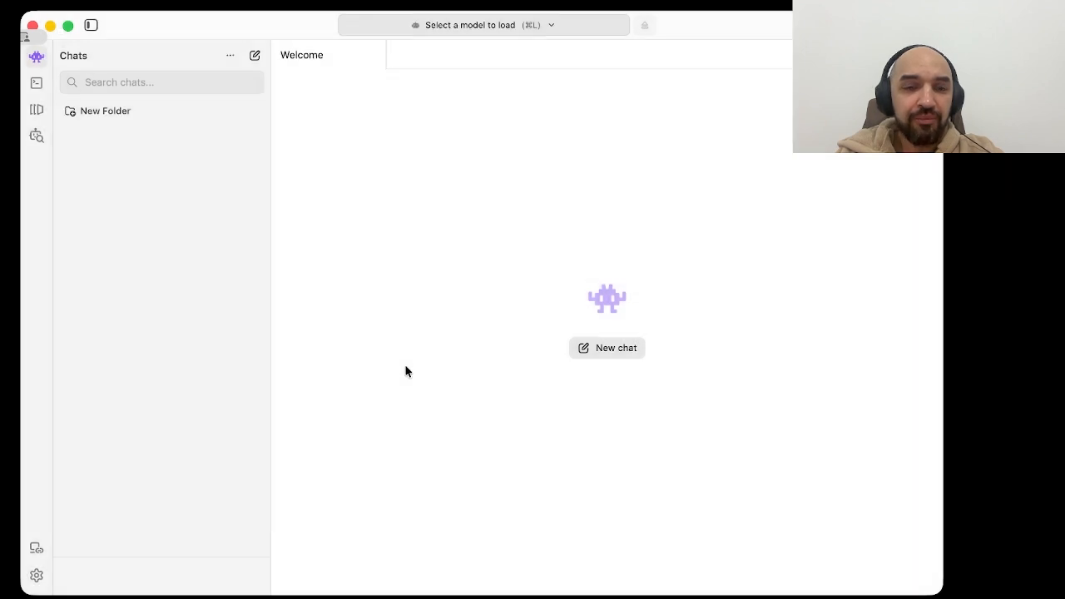
# Step: Delete the unsloth deepseek-r1-distill-qwen-1.5b model from the local models and confirm the deletion
pyautogui.click(35, 109)
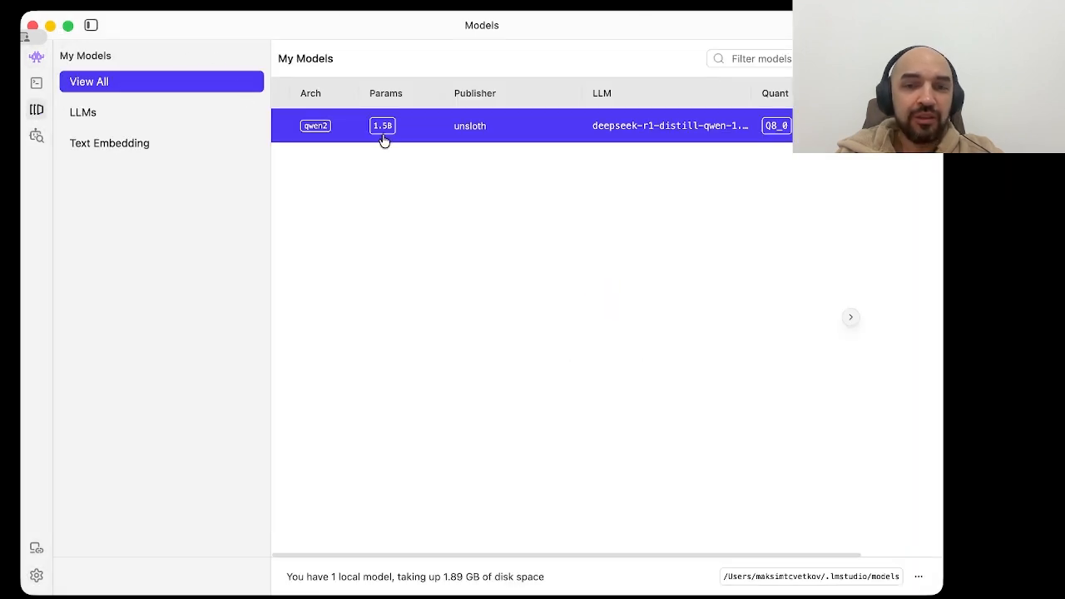
pyautogui.click(882, 126)
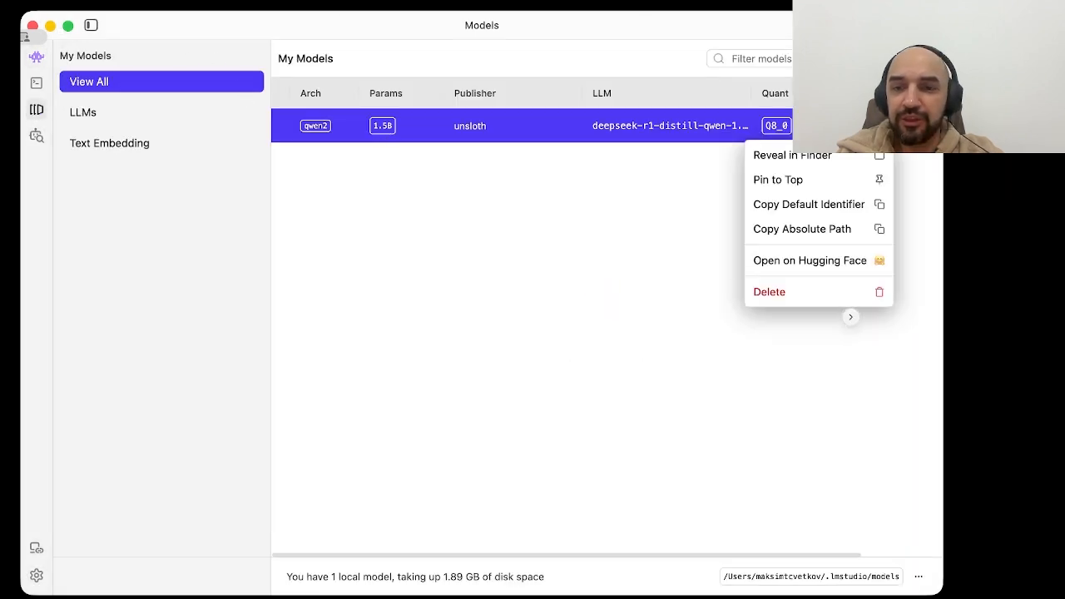
pyautogui.click(799, 292)
pyautogui.click(673, 349)
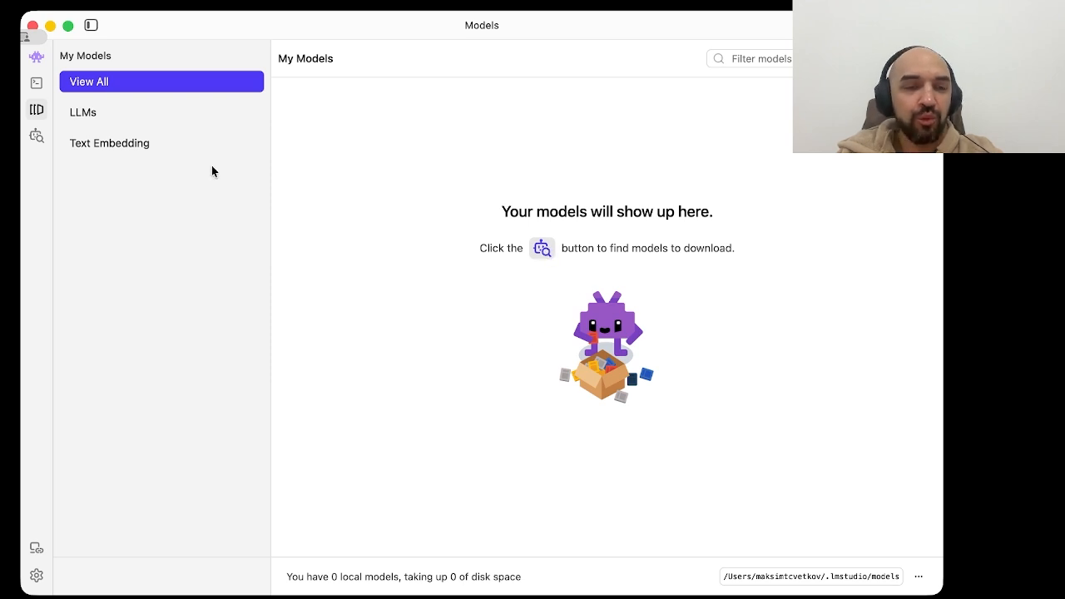
# Step: Open the model search and clear the deepseek-r1 1.5b query to list the staff picks
pyautogui.click(547, 250)
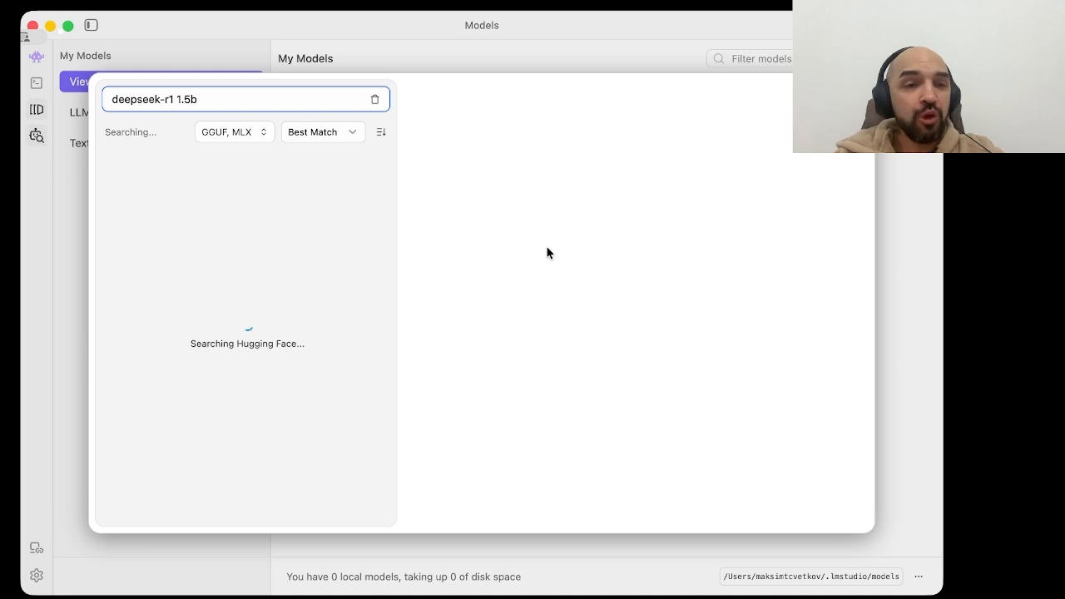
pyautogui.tripleClick(208, 98)
pyautogui.press('super+c')
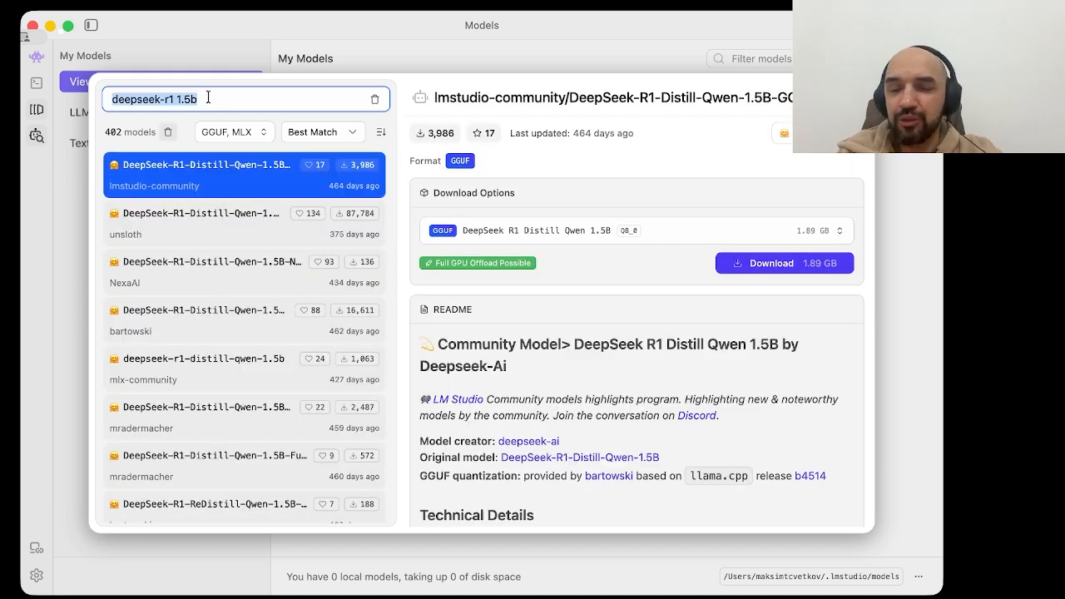
pyautogui.press('BackSpace')
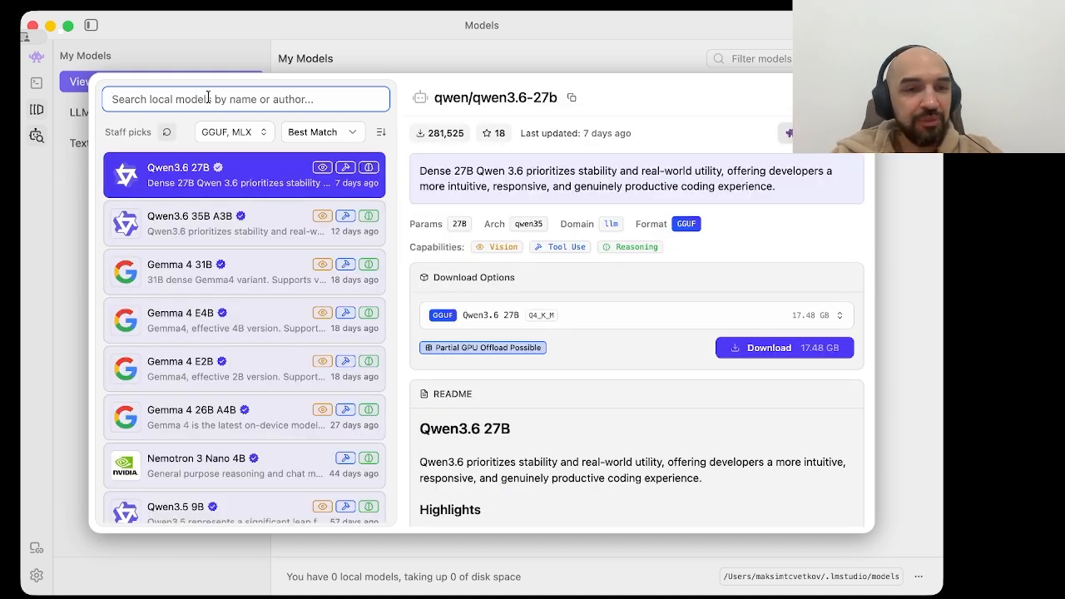
pyautogui.press('super+v')
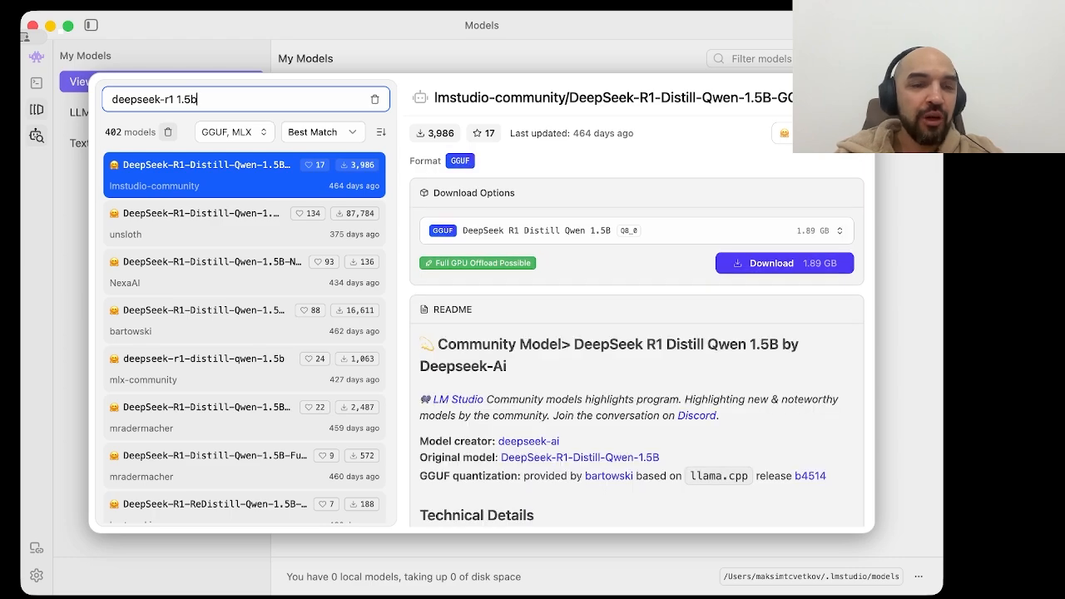
pyautogui.press('super+a')
pyautogui.press('super+c')
pyautogui.press('BackSpace')
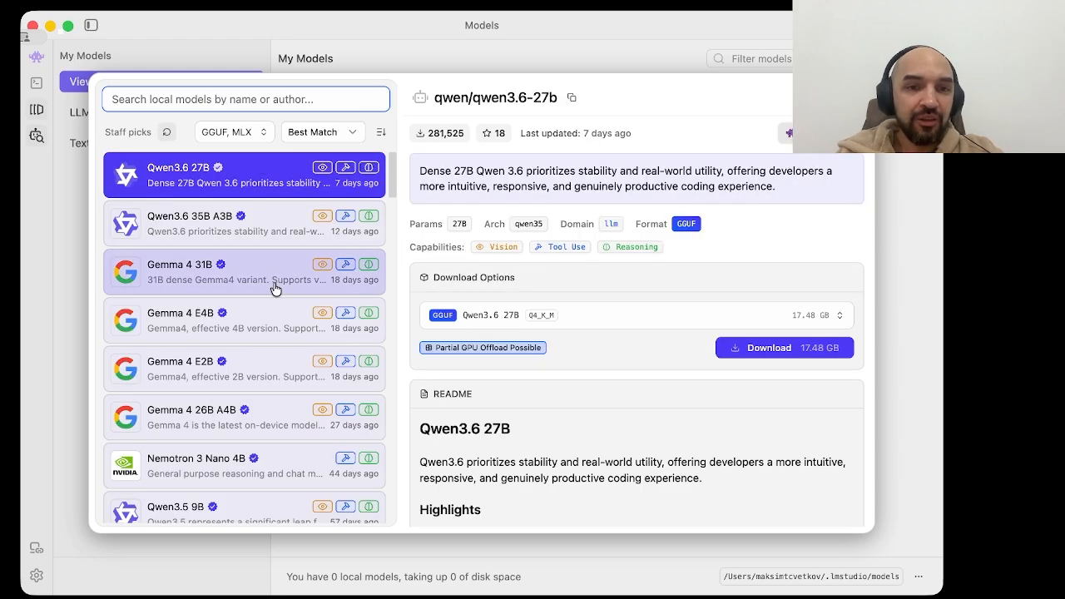
# Step: Browse the staff picks, viewing the details of Rnj 1 and Olmocr 2 7B and the latter's GPU offload explanation
pyautogui.scroll(-15, 275, 289)
pyautogui.scroll(10, 275, 289)
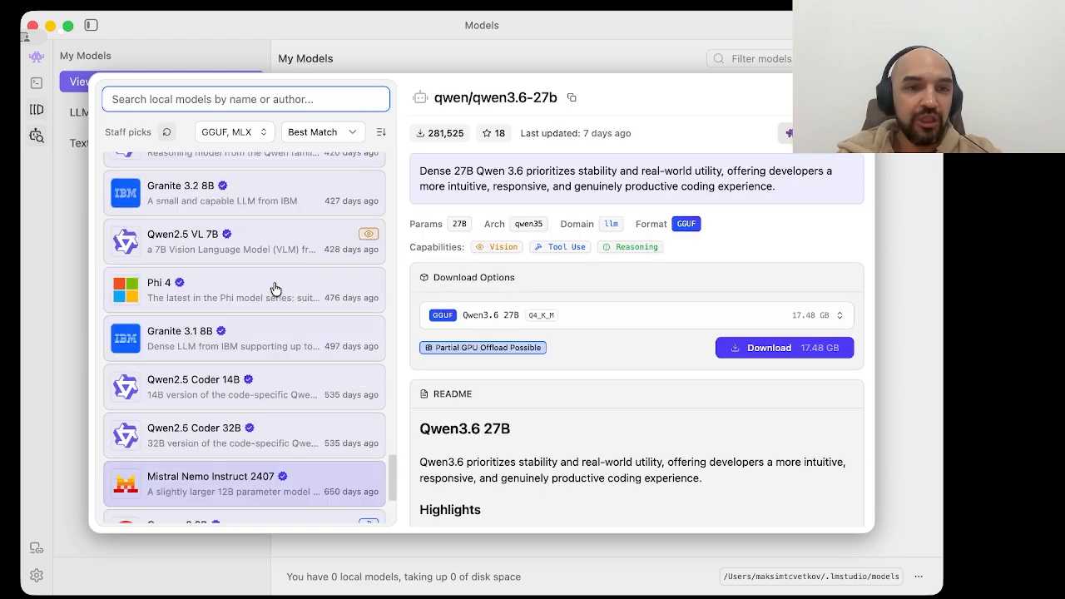
pyautogui.click(270, 296)
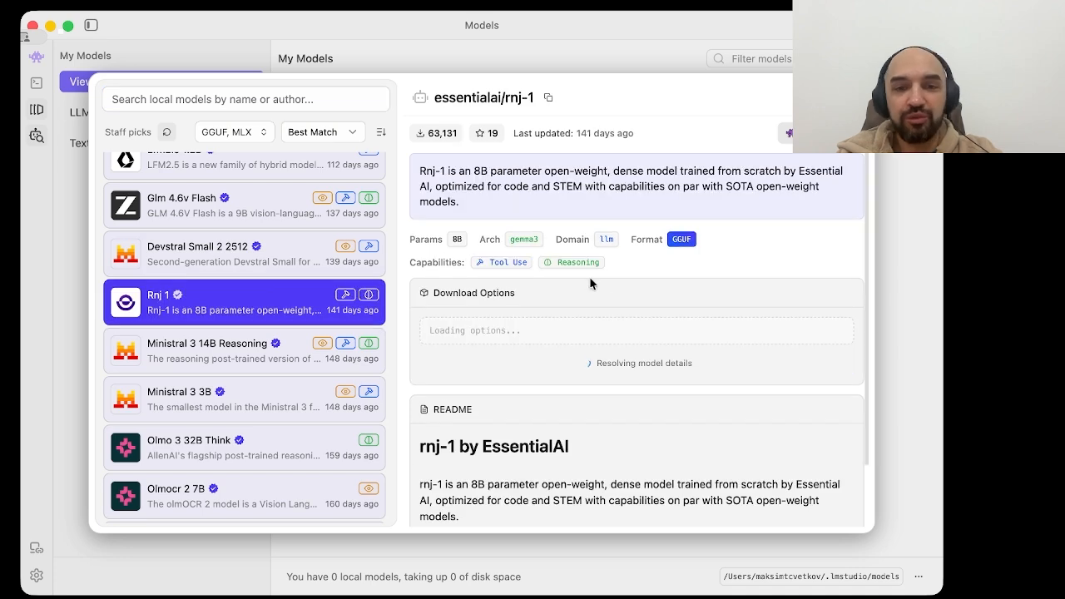
pyautogui.scroll(-4, 238, 358)
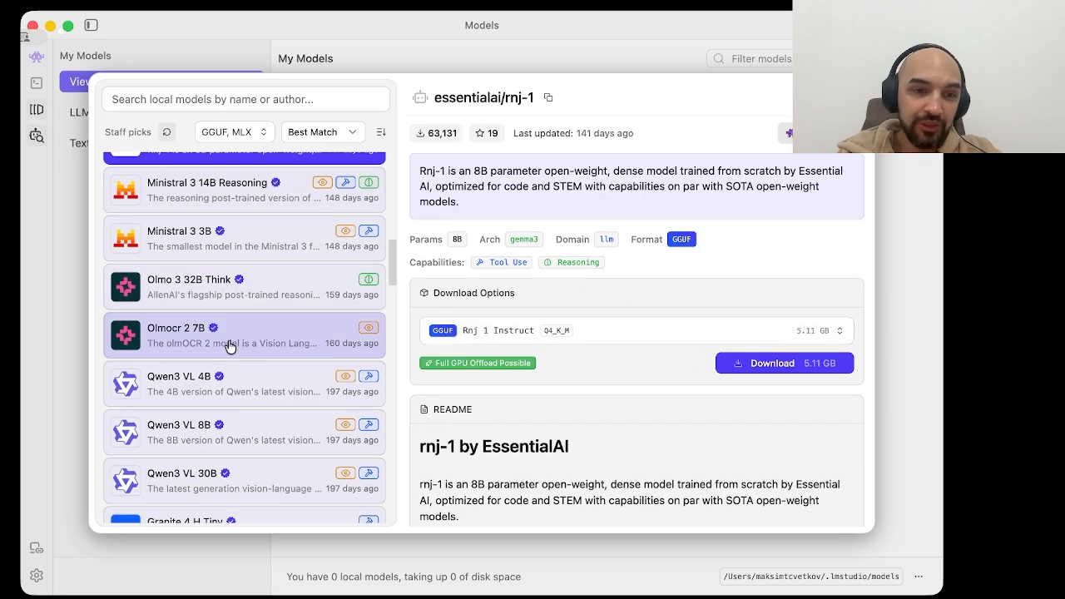
pyautogui.click(229, 344)
pyautogui.scroll(15, 230, 344)
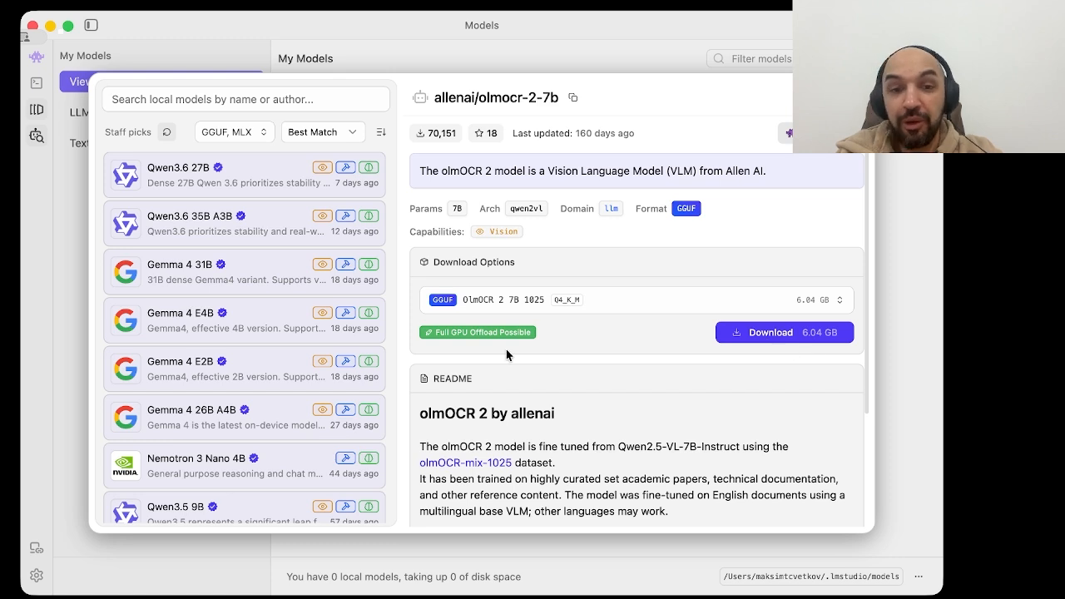
pyautogui.moveTo(499, 333)
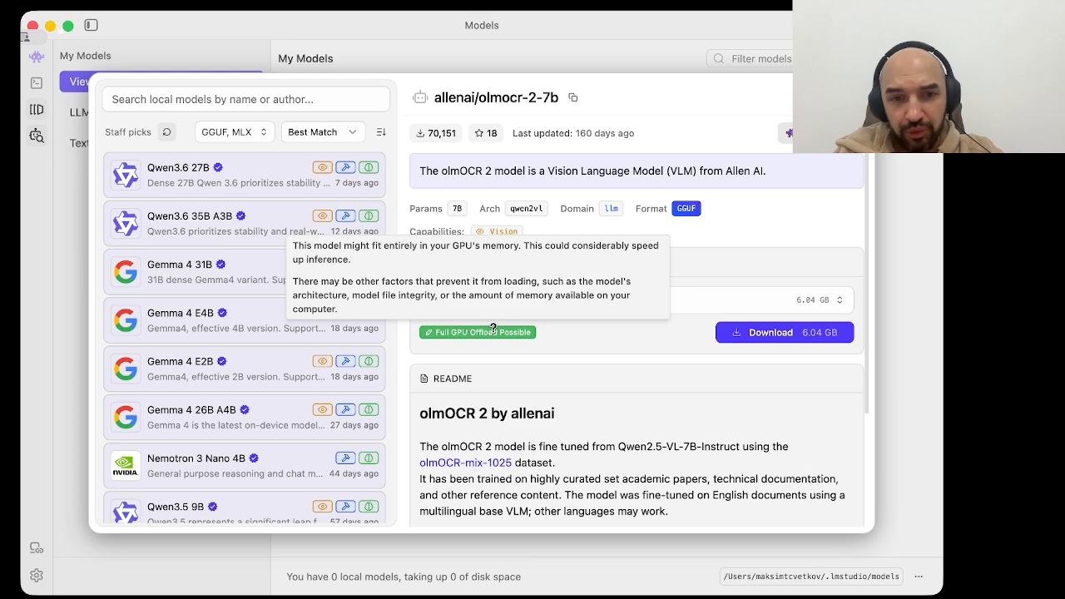
# Step: View the details of the Gemma 4 31B and Qwen3.6 35B A3B models
pyautogui.click(231, 310)
pyautogui.click(233, 279)
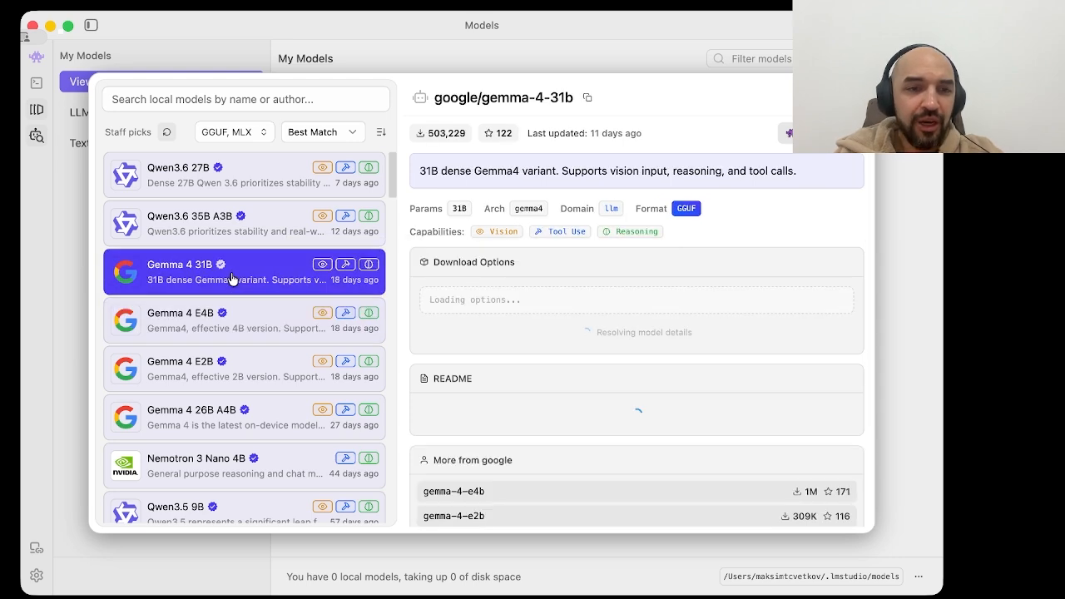
pyautogui.press('Up')
pyautogui.scroll(-1, 233, 266)
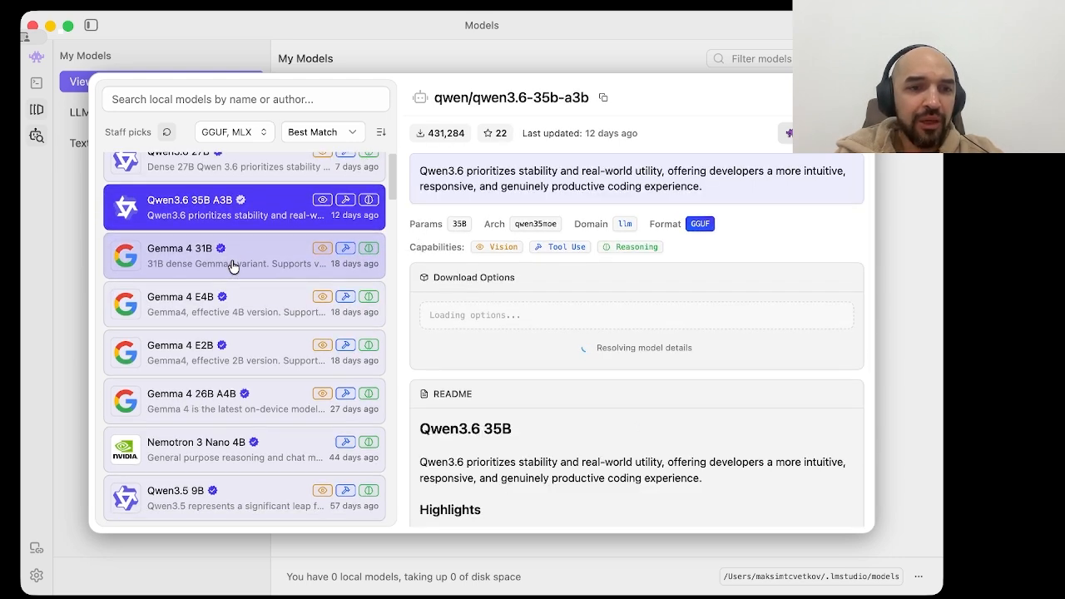
# Step: Search the models for deepseek-r1 without the 1.5b size
pyautogui.click(238, 100)
pyautogui.press('super+v')
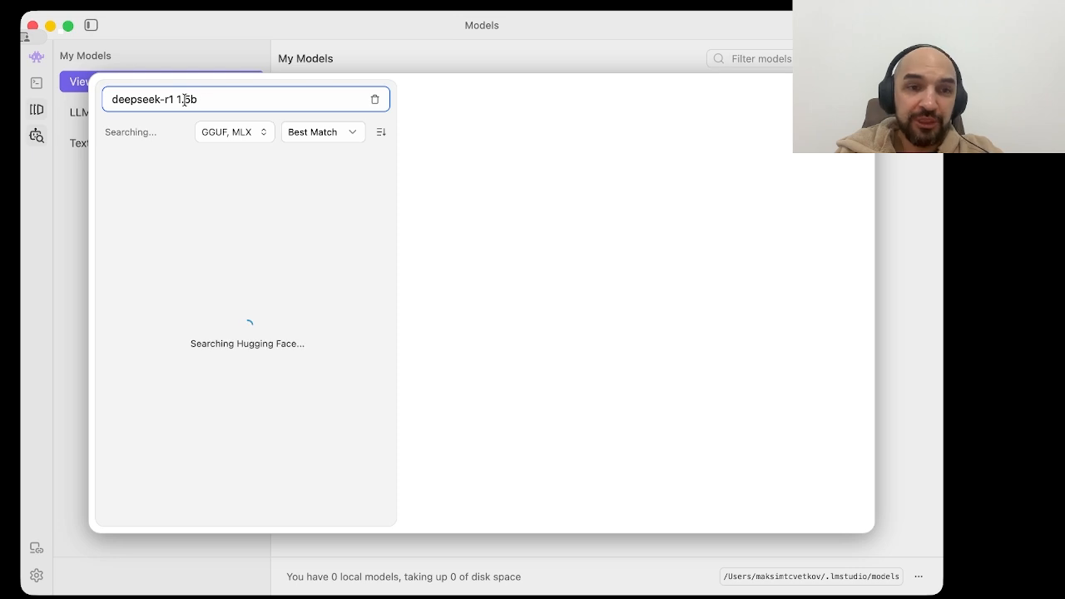
pyautogui.moveTo(185, 100); pyautogui.dragTo(225, 100)
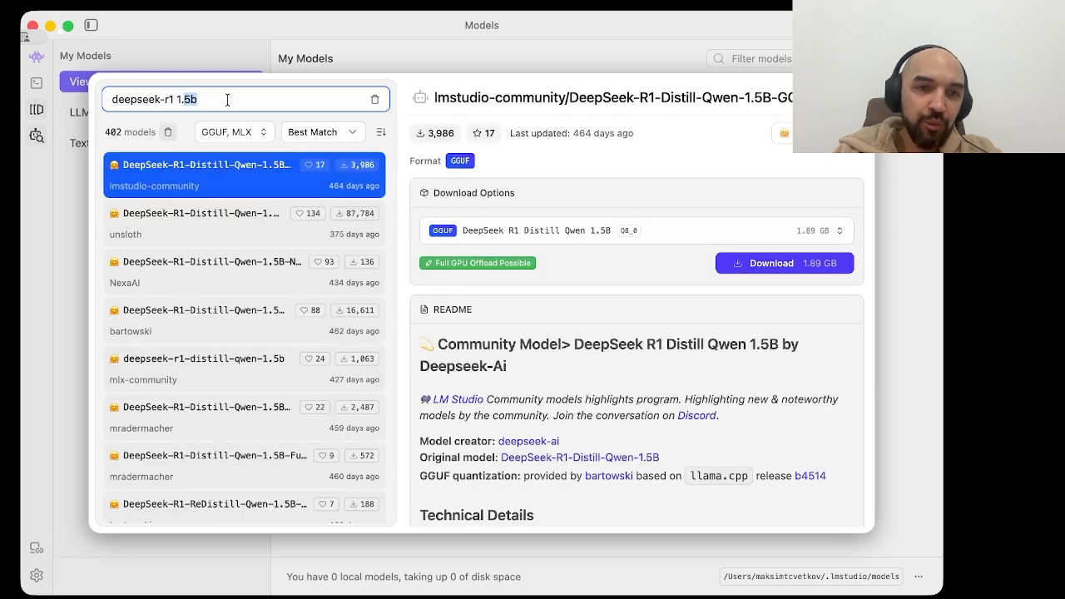
pyautogui.press('BackSpace')
pyautogui.press('BackSpace')
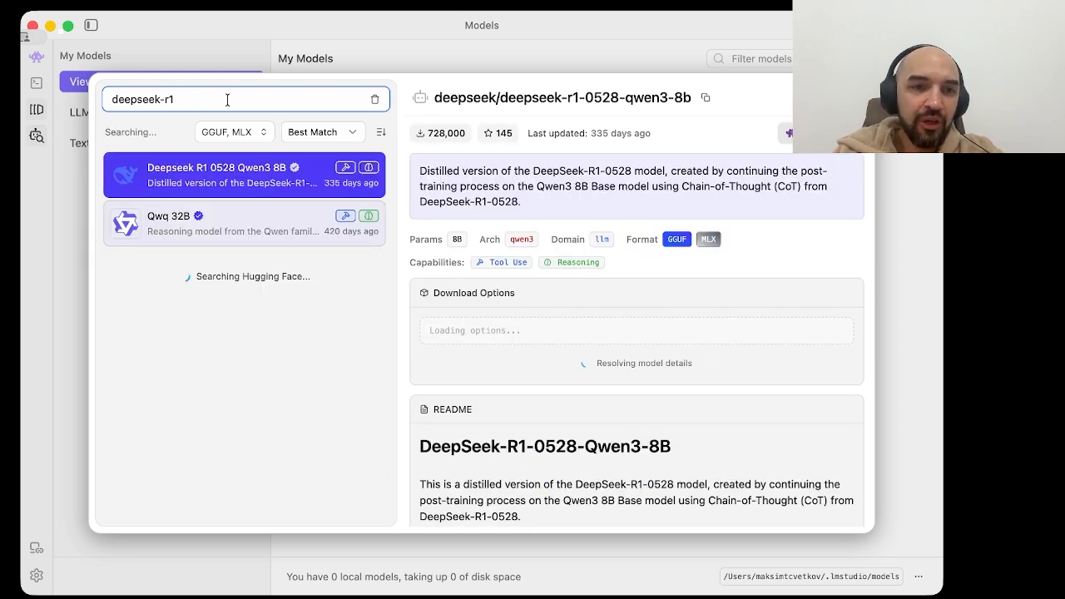
# Step: Look through the deepseek-r1 results and view the mlx-community DeepSeek-R1-Distill-Qwen-7B model's details
pyautogui.scroll(-5, 255, 328)
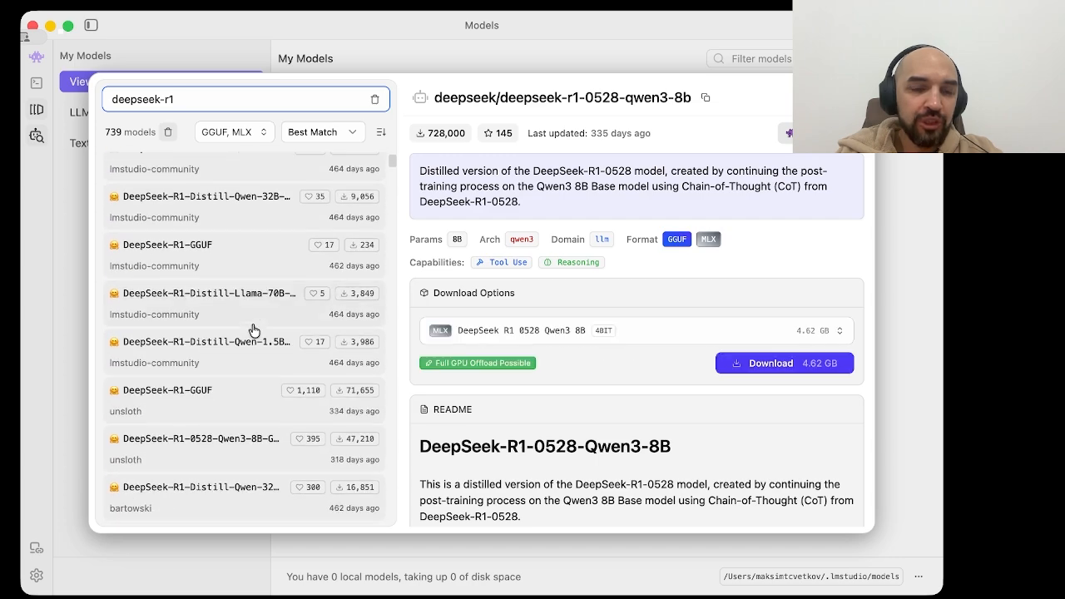
pyautogui.scroll(-3, 254, 331)
pyautogui.click(254, 331)
pyautogui.scroll(-3, 253, 330)
pyautogui.click(254, 330)
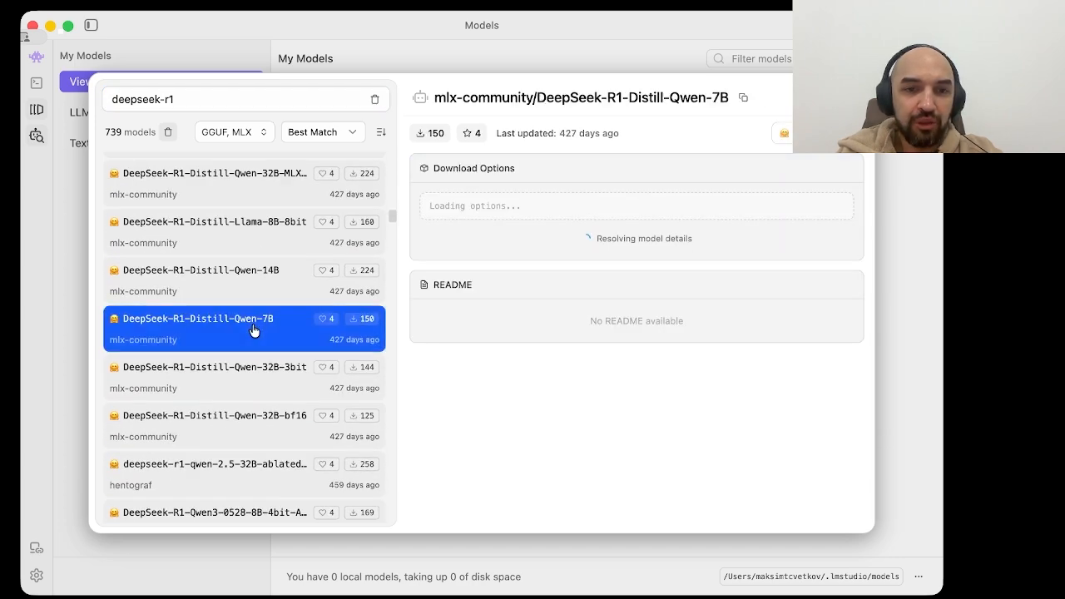
pyautogui.scroll(10, 254, 331)
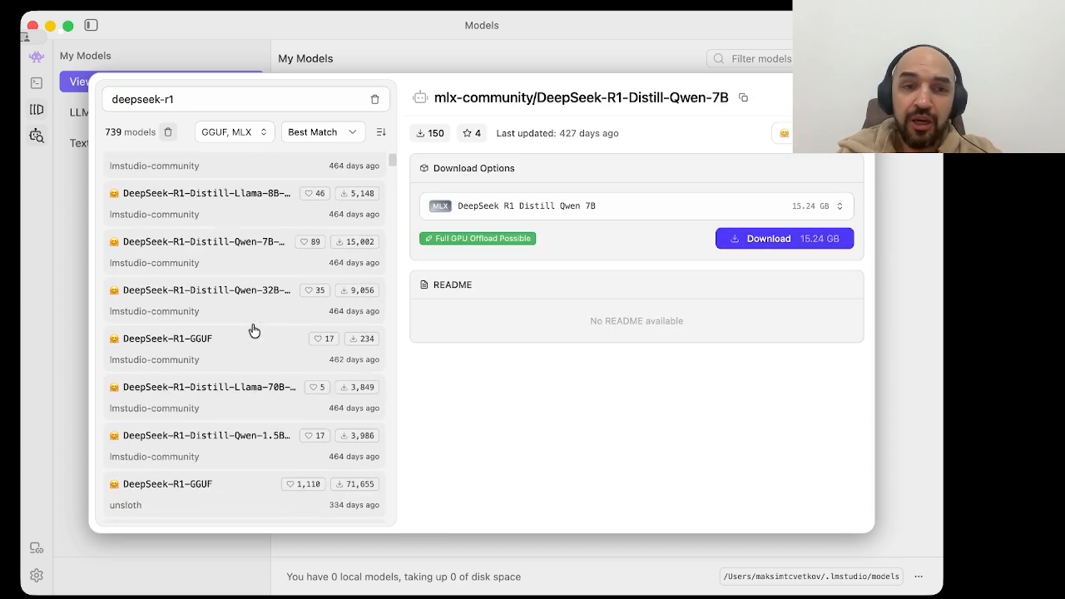
pyautogui.scroll(2, 254, 331)
pyautogui.scroll(3, 235, 336)
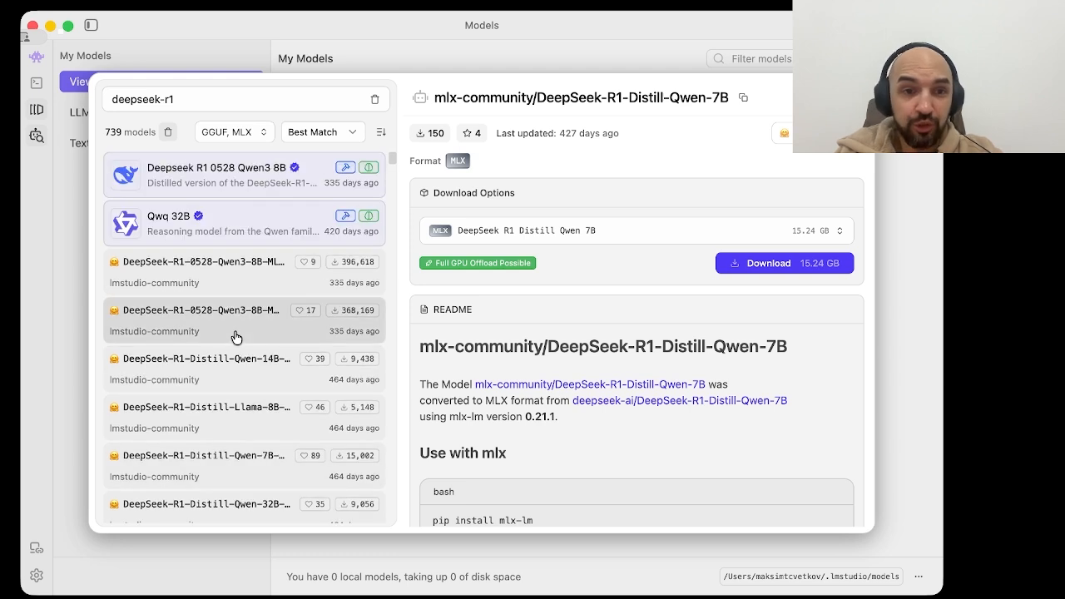
# Step: Sort the results by Most Likes and view the details of Deepseek R1 0528 Qwen3 8B and Qwq 32B
pyautogui.click(304, 132)
pyautogui.click(356, 211)
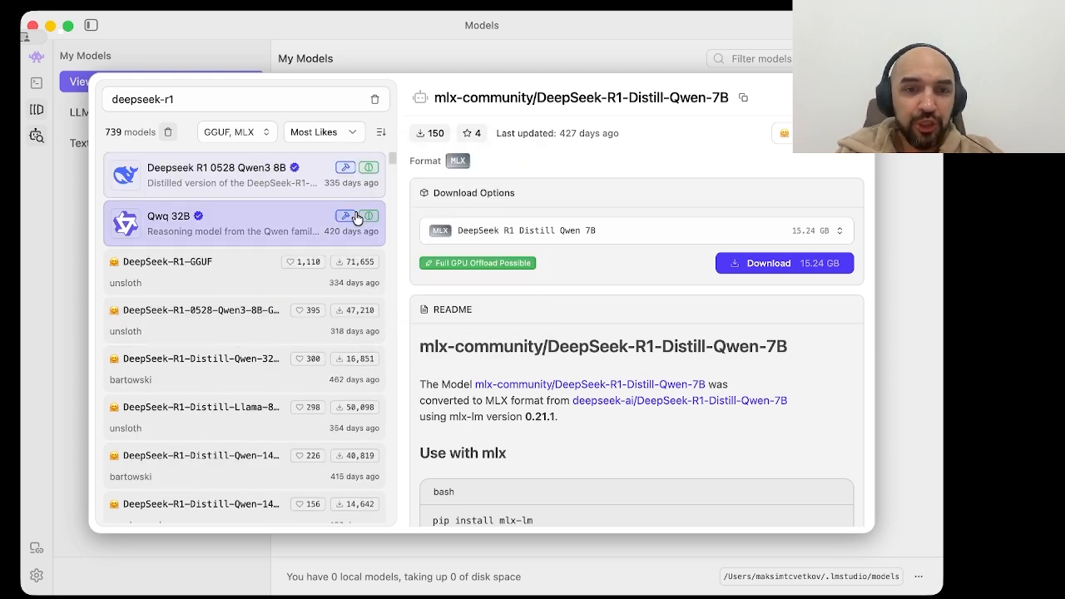
pyautogui.click(264, 197)
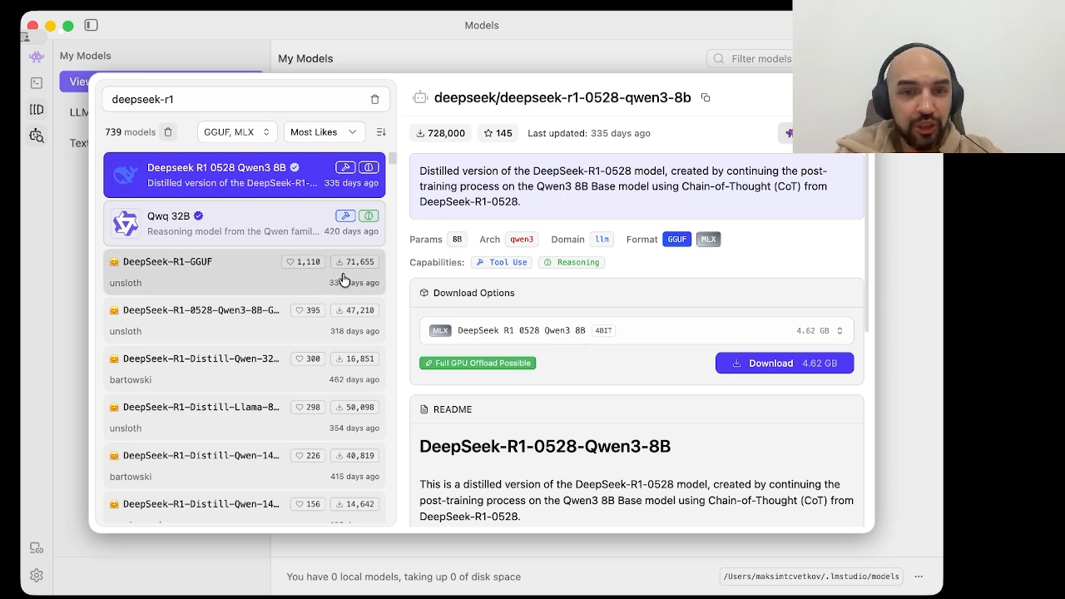
pyautogui.click(283, 241)
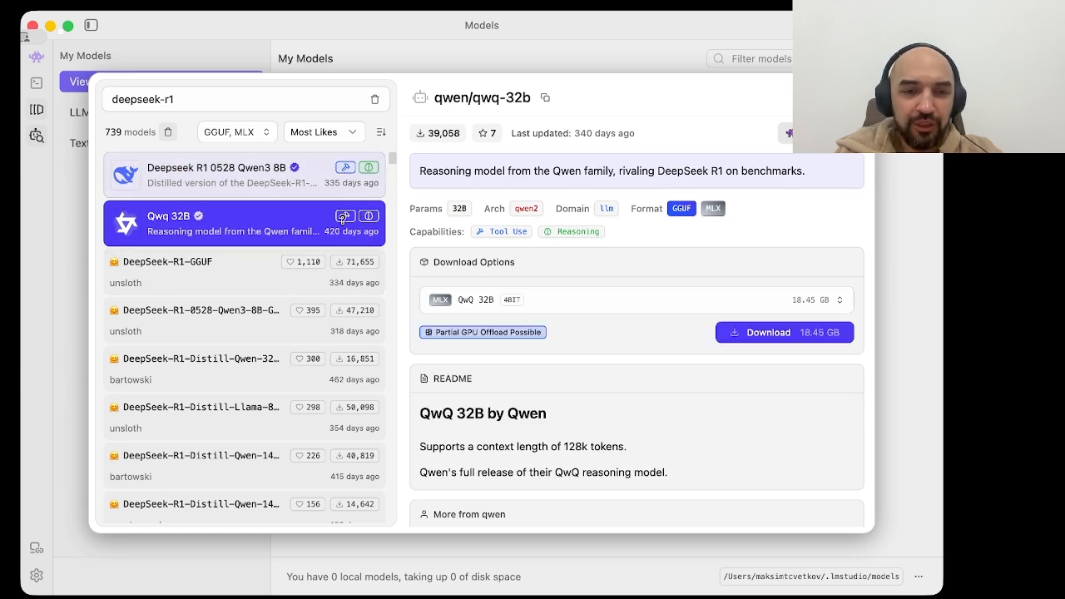
pyautogui.scroll(-10, 339, 243)
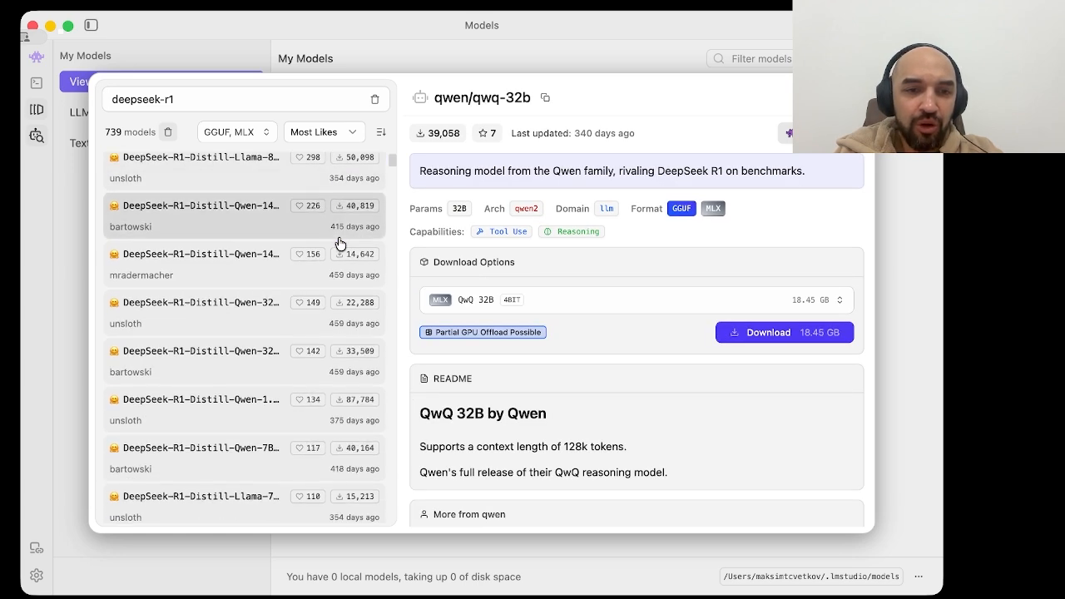
pyautogui.scroll(10, 340, 233)
# Step: Sort the results by Most Downloads and view the details of Deepseek R1 0528 Qwen3 8B
pyautogui.click(328, 131)
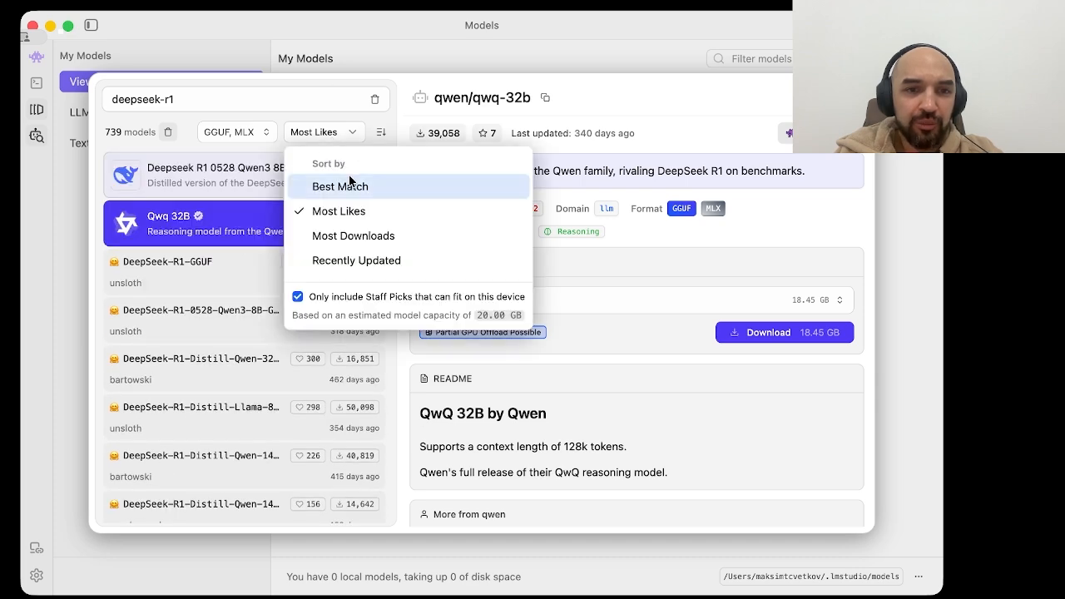
pyautogui.click(360, 238)
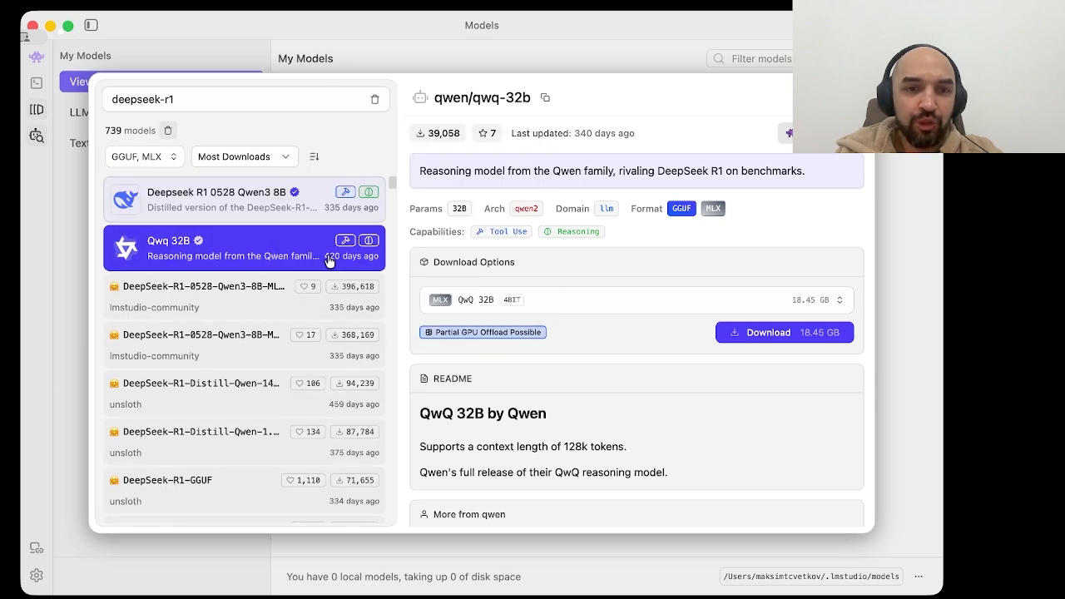
pyautogui.click(304, 215)
# Step: Sort the results by Recently Updated and view the details of Outlier-Ai's DeepSeek-R1-Distill-Llama-8B-MLX-4bit
pyautogui.click(293, 157)
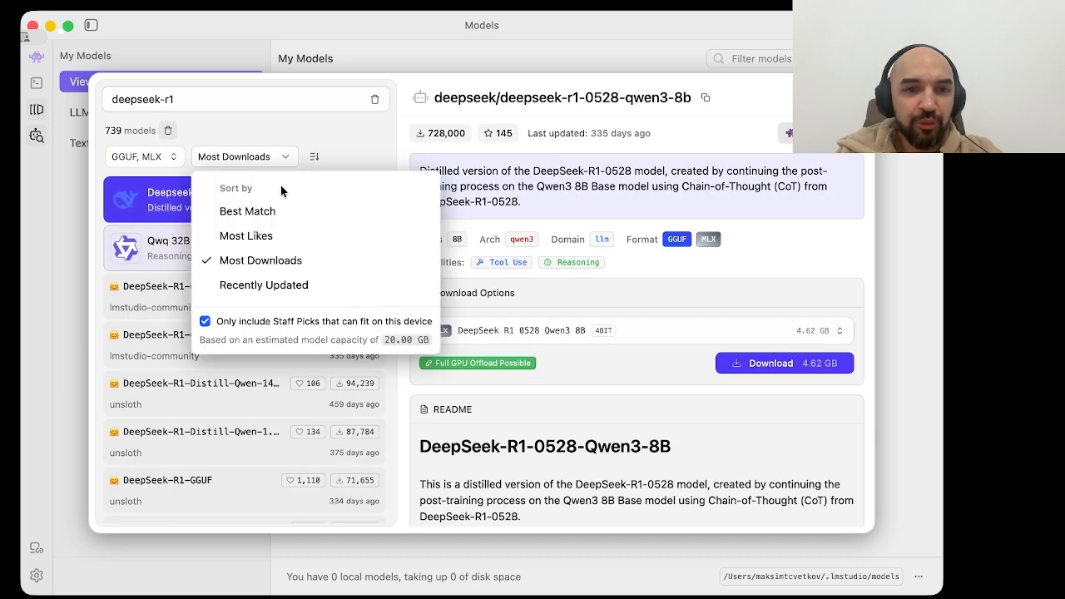
pyautogui.click(278, 288)
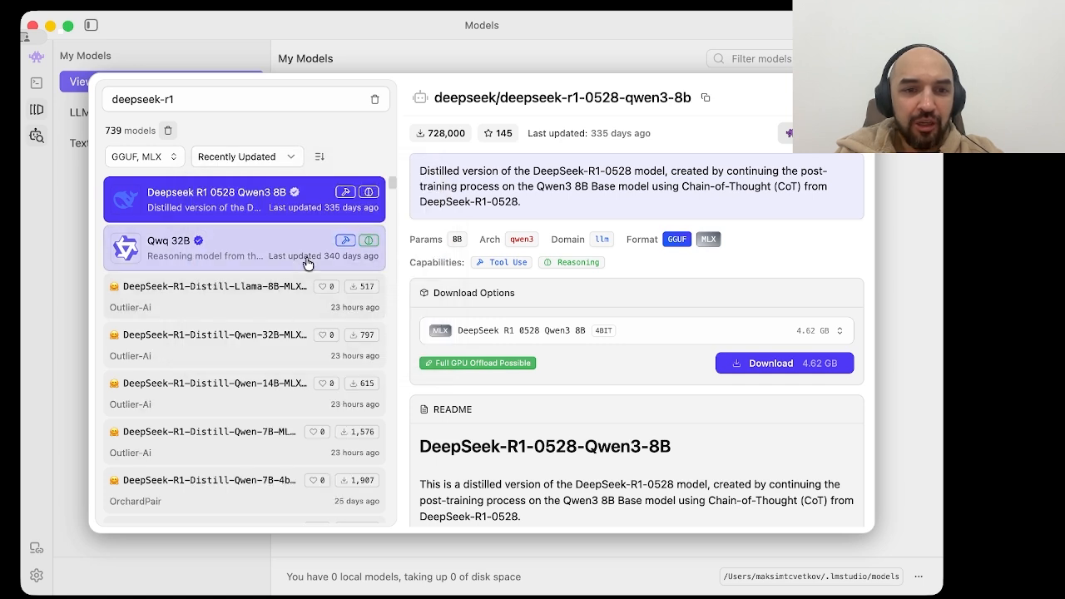
pyautogui.click(266, 311)
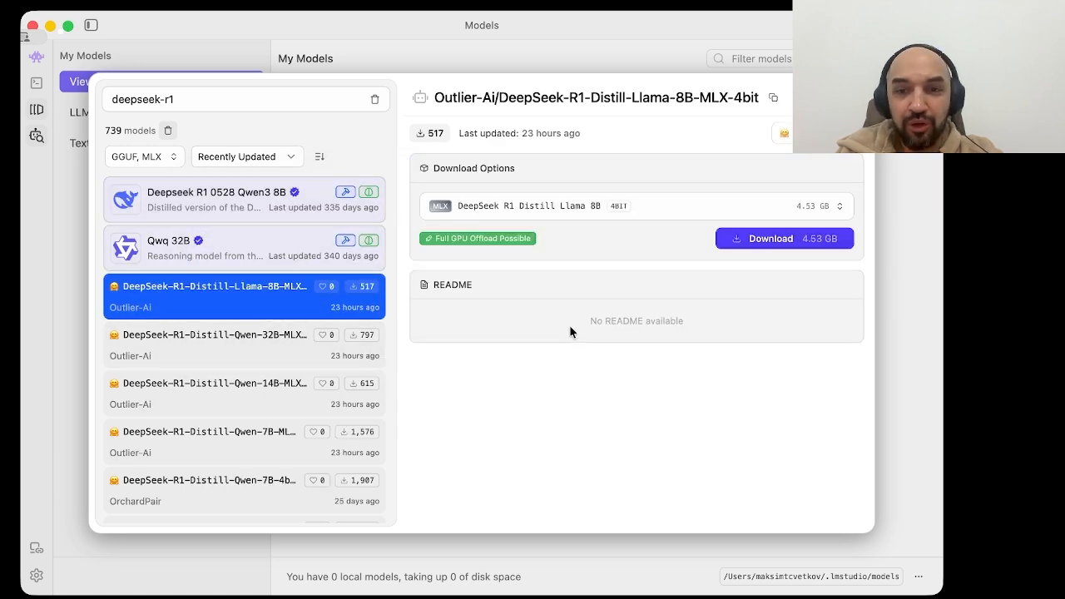
# Step: Refine the model search to "deepseek-r1 1.5" and sort the results by Most Downloads
pyautogui.click(235, 94)
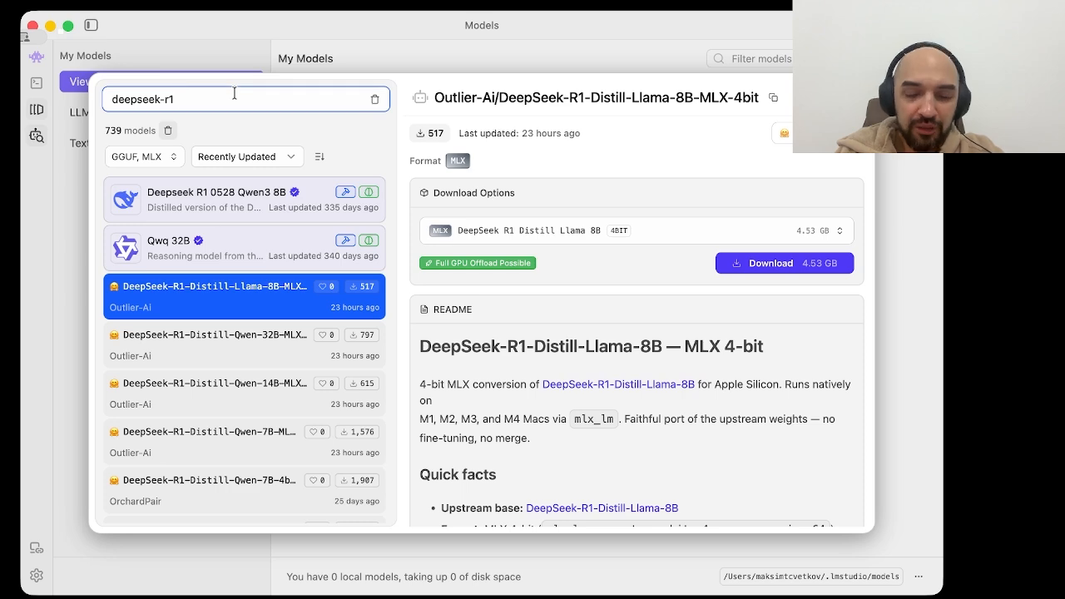
pyautogui.write('1.5')
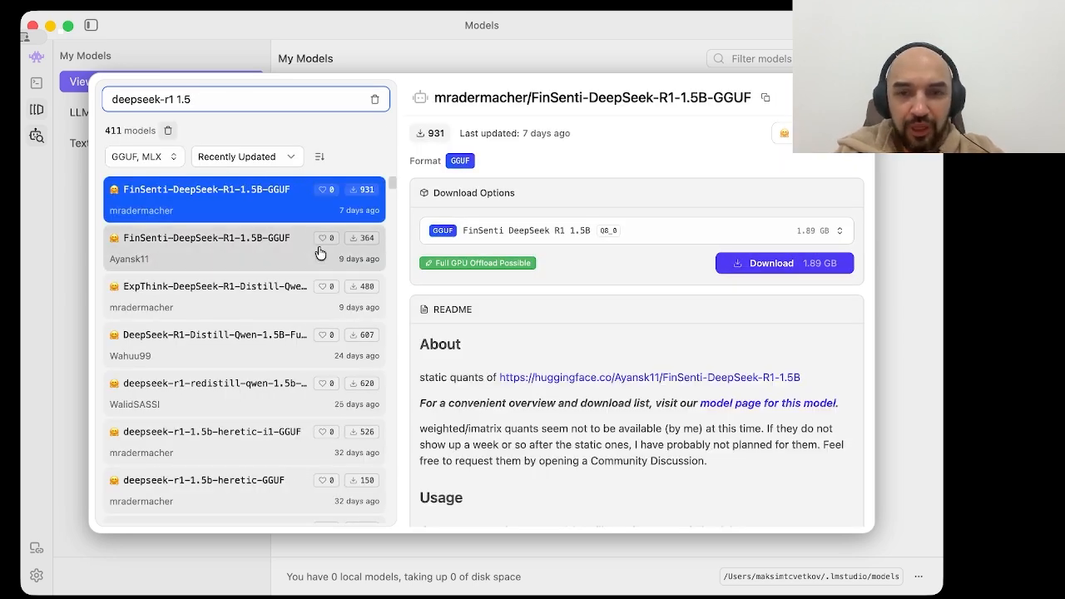
pyautogui.click(283, 160)
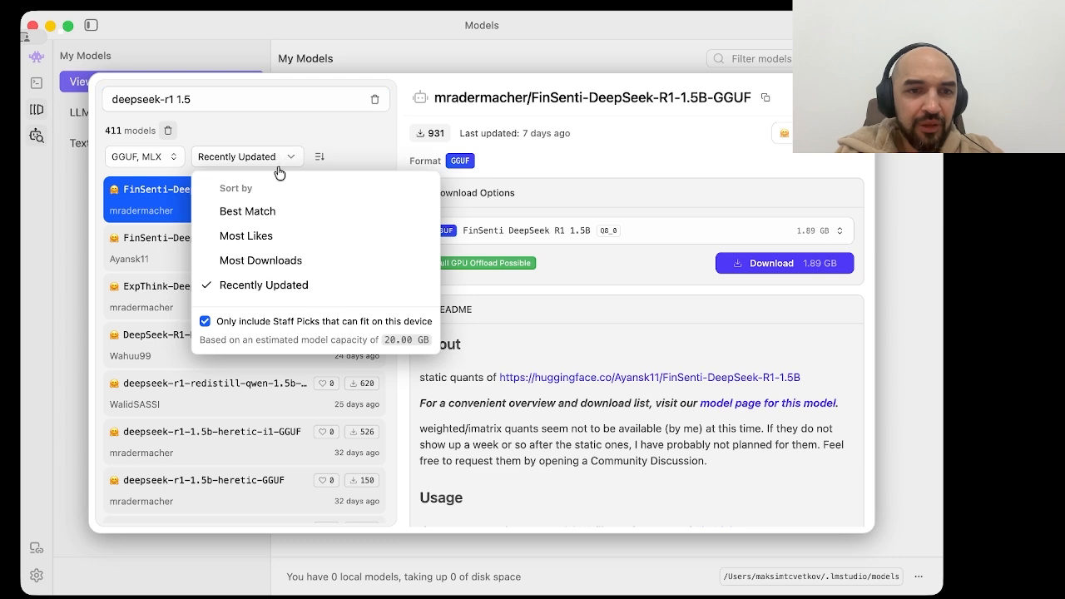
pyautogui.click(287, 263)
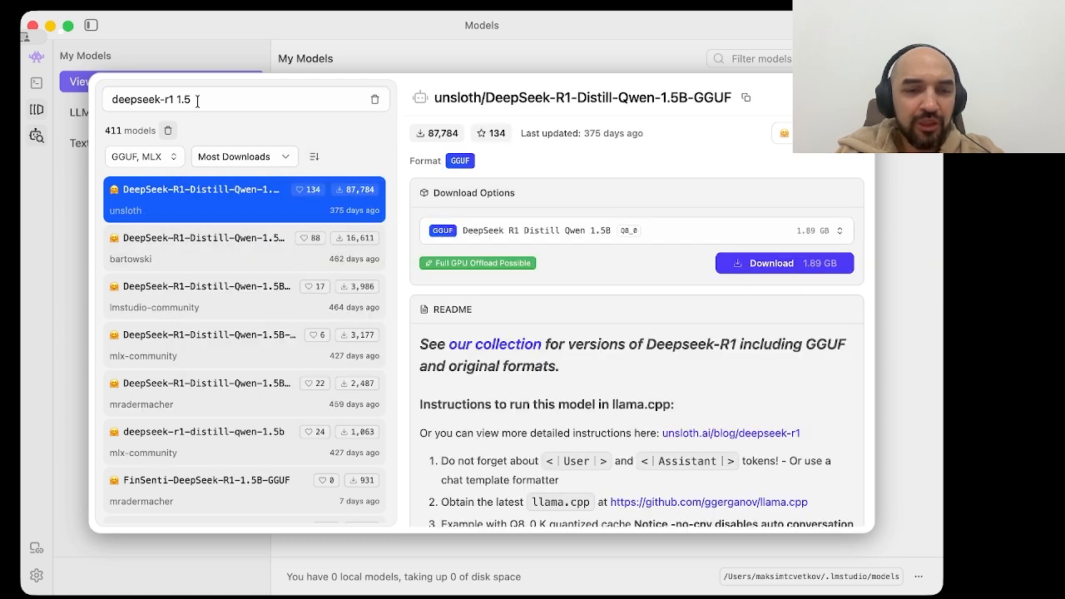
# Step: Download unsloth's DeepSeek-R1-Distill-Qwen-1.5B-GGUF model in the Q8_0 quantization
pyautogui.click(248, 258)
pyautogui.click(253, 220)
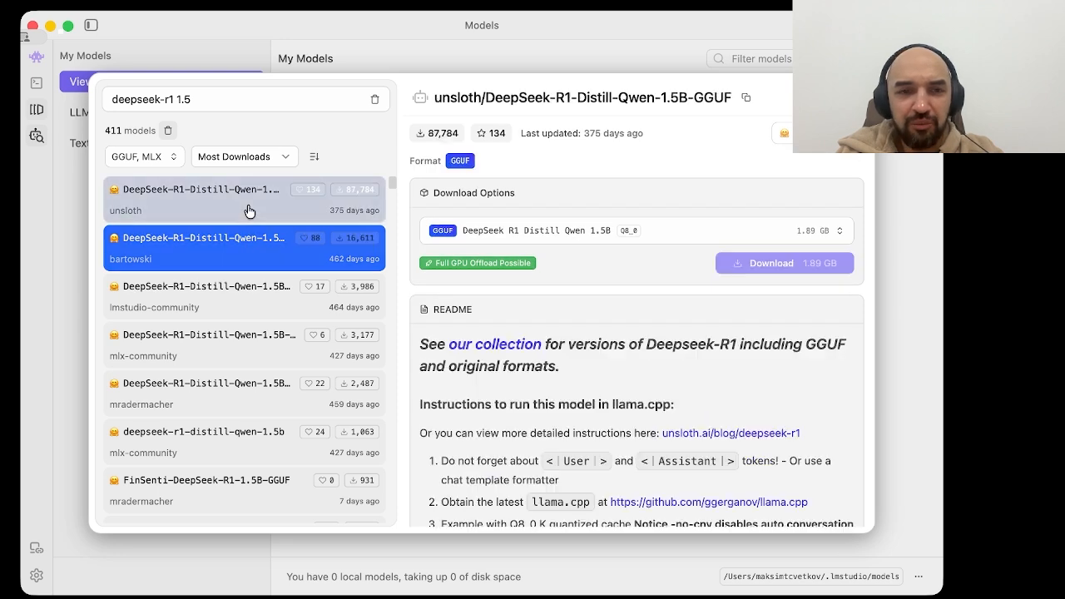
pyautogui.click(779, 268)
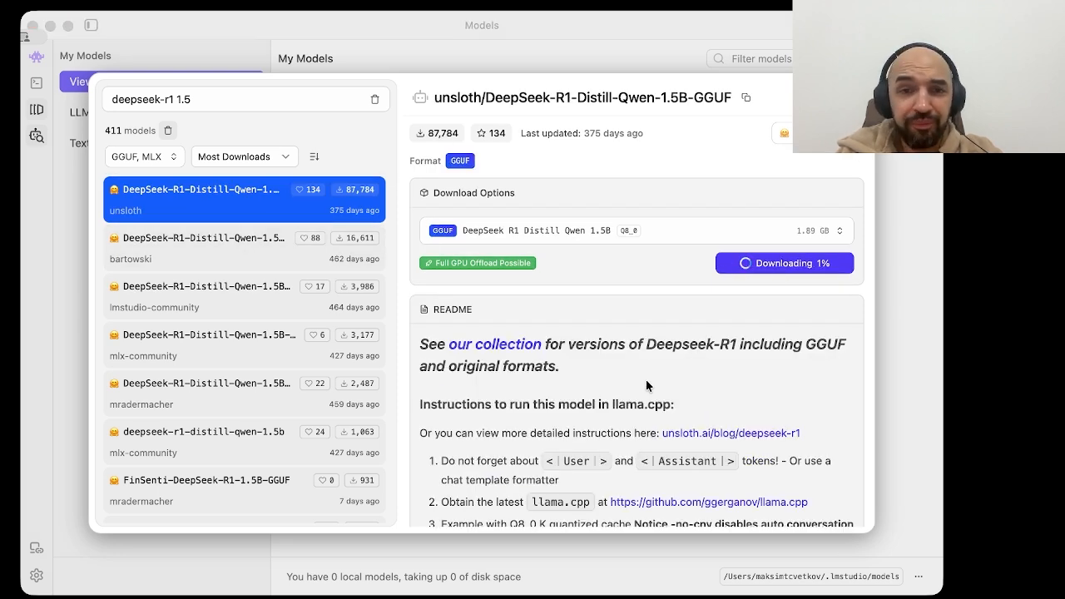
# Step: Read through the model's README, including its llama.cpp instructions, Unsloth fine-tuning notes, distilled models list and evaluation tables
pyautogui.scroll(-4, 646, 382)
pyautogui.scroll(-3, 645, 381)
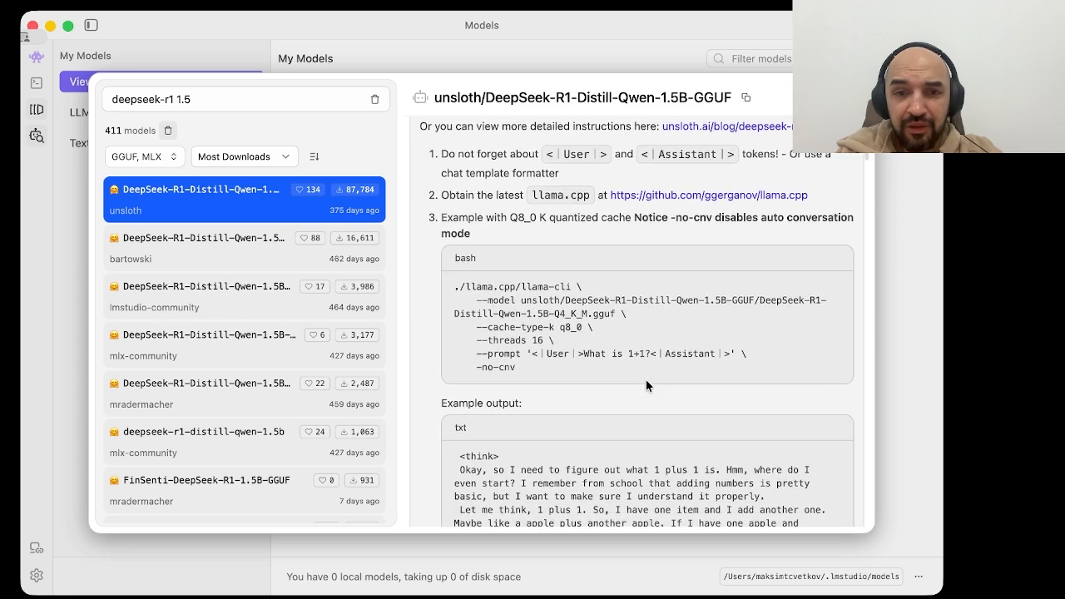
pyautogui.scroll(7, 624, 332)
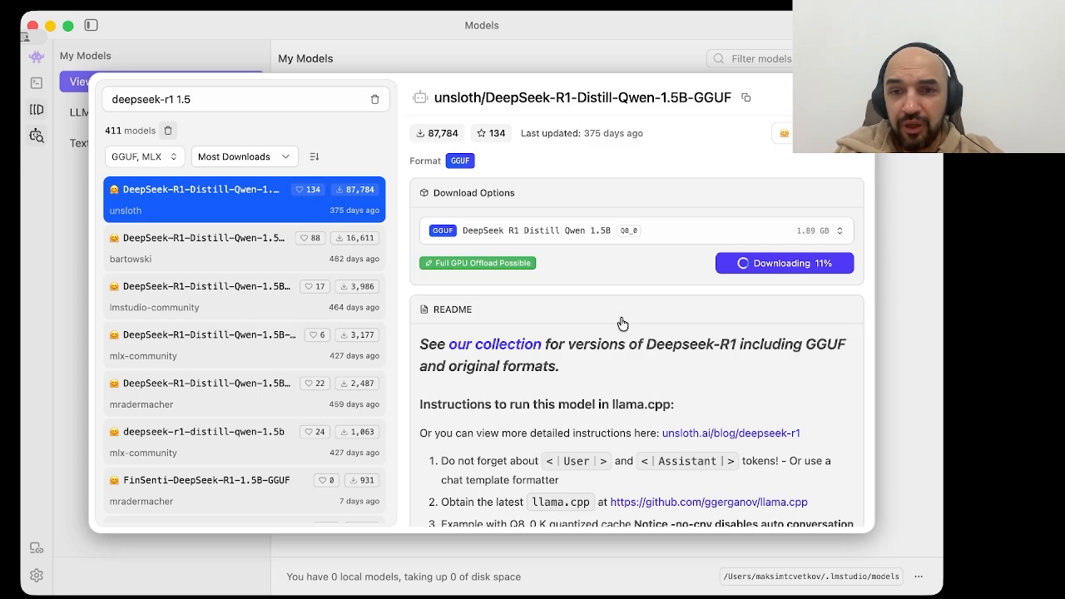
pyautogui.scroll(-6, 619, 315)
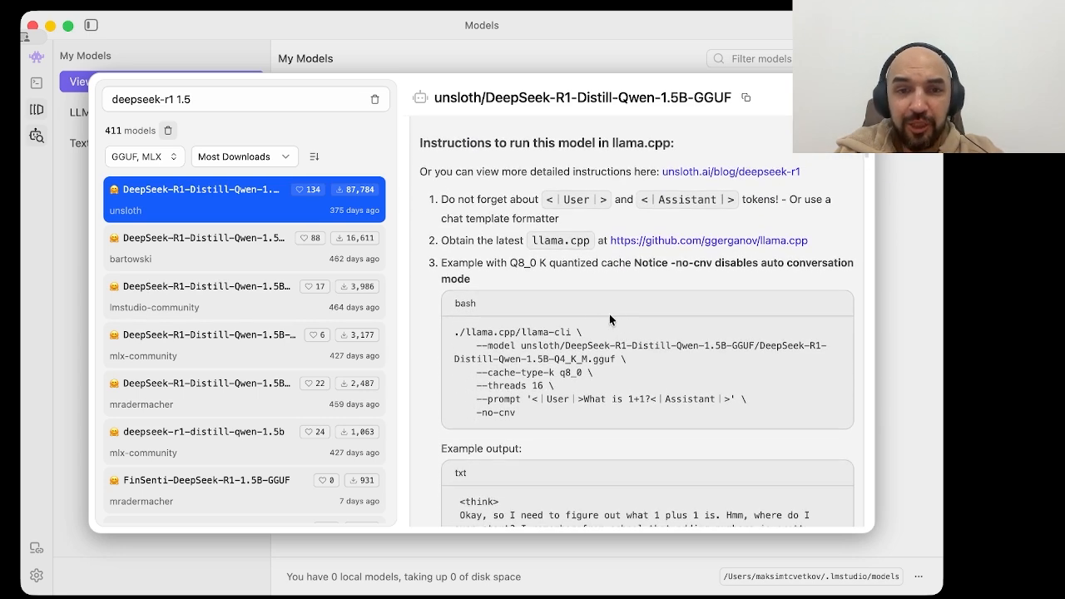
pyautogui.scroll(6, 549, 316)
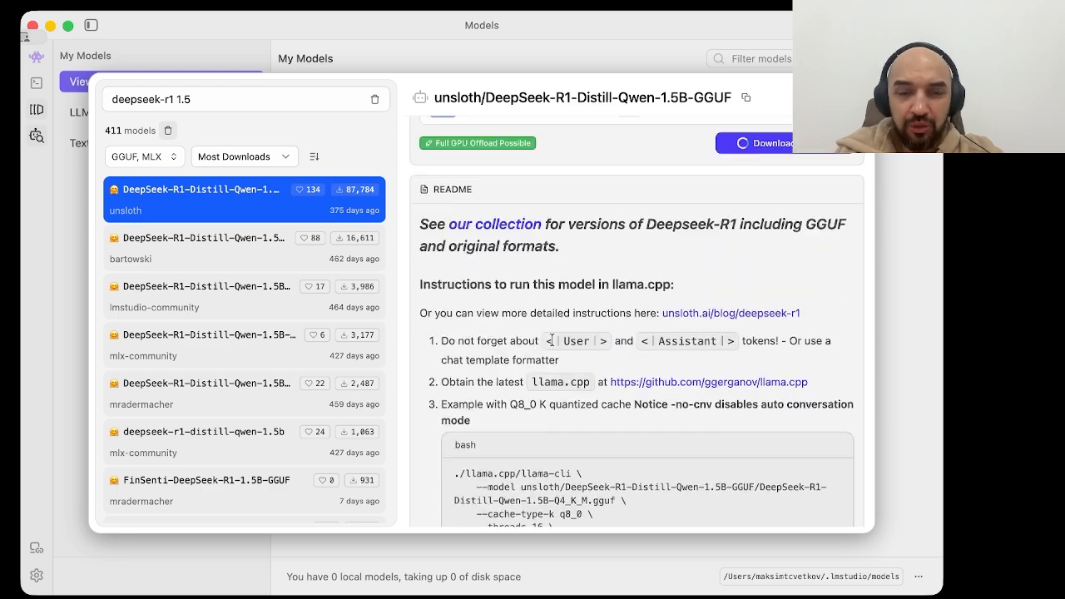
pyautogui.scroll(-15, 550, 340)
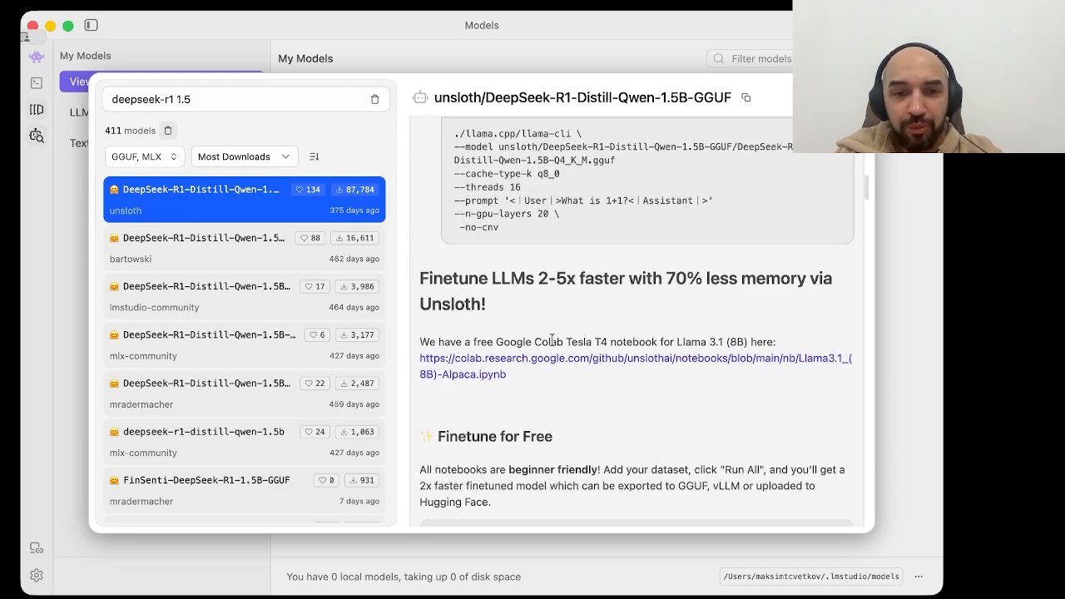
pyautogui.scroll(-6, 552, 341)
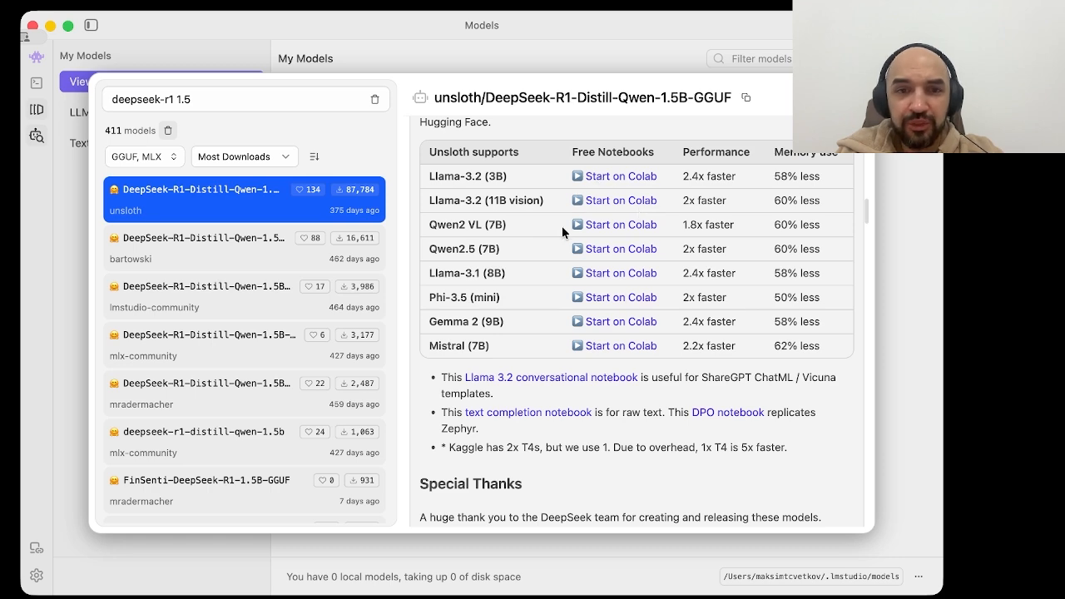
pyautogui.scroll(2, 561, 231)
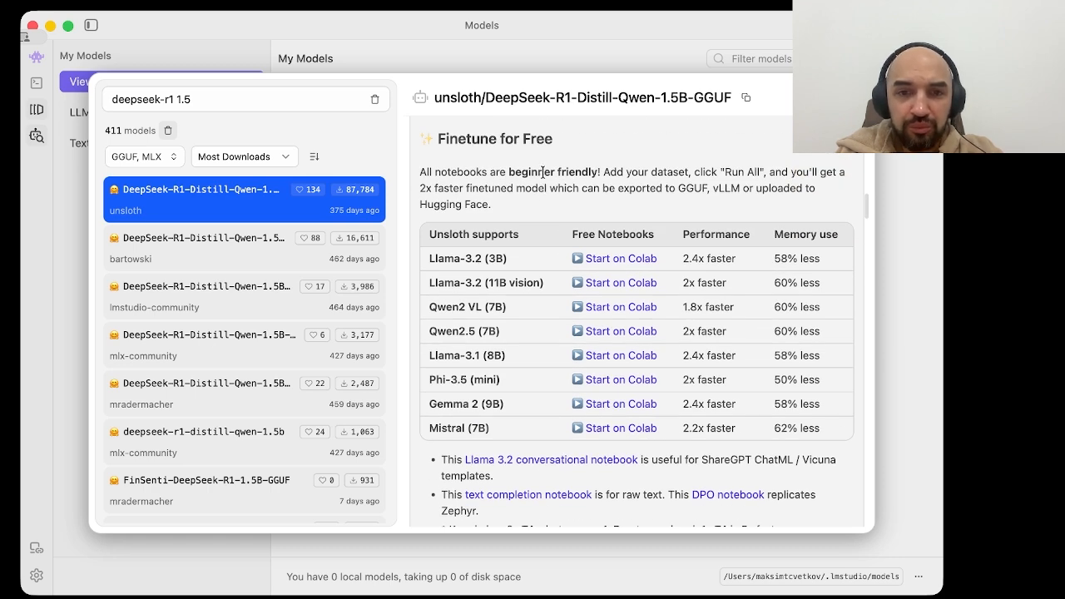
pyautogui.scroll(-14, 559, 237)
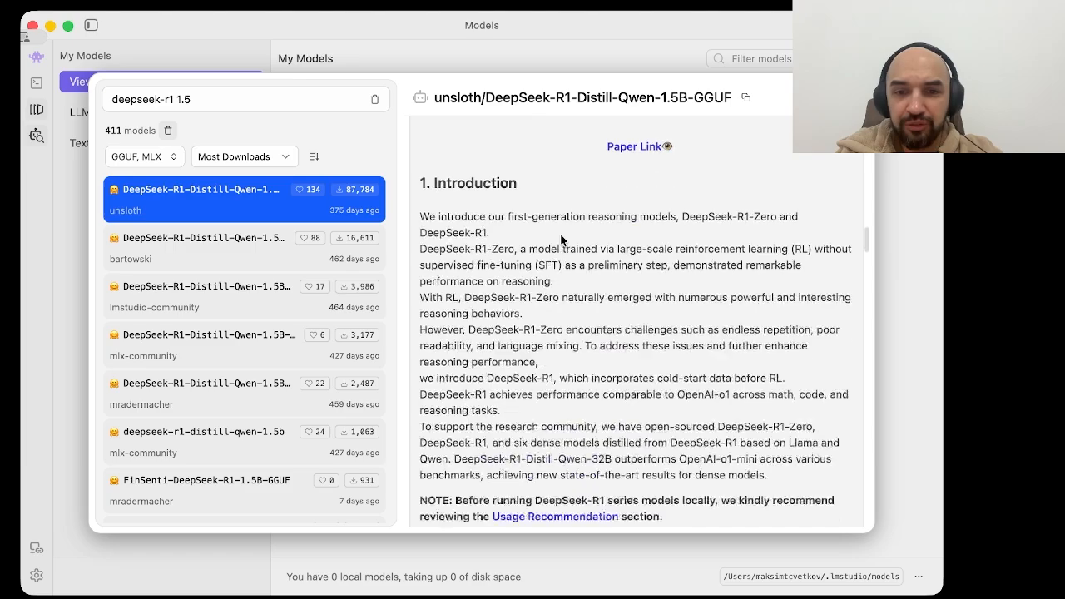
pyautogui.scroll(-5, 560, 233)
pyautogui.scroll(6, 560, 233)
pyautogui.scroll(-10, 560, 233)
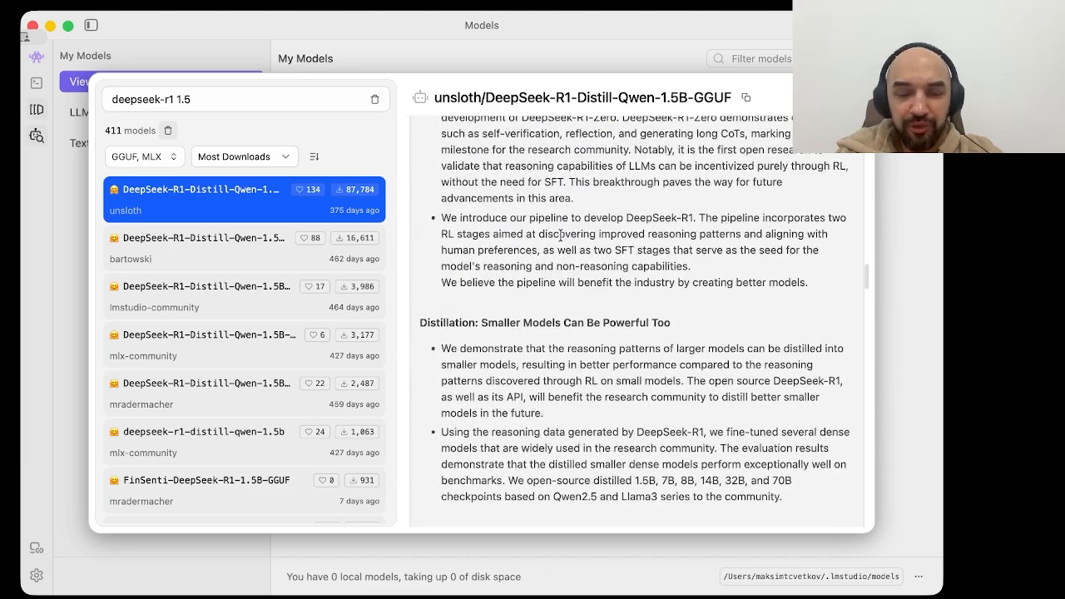
pyautogui.scroll(-8, 560, 235)
pyautogui.scroll(-5, 560, 240)
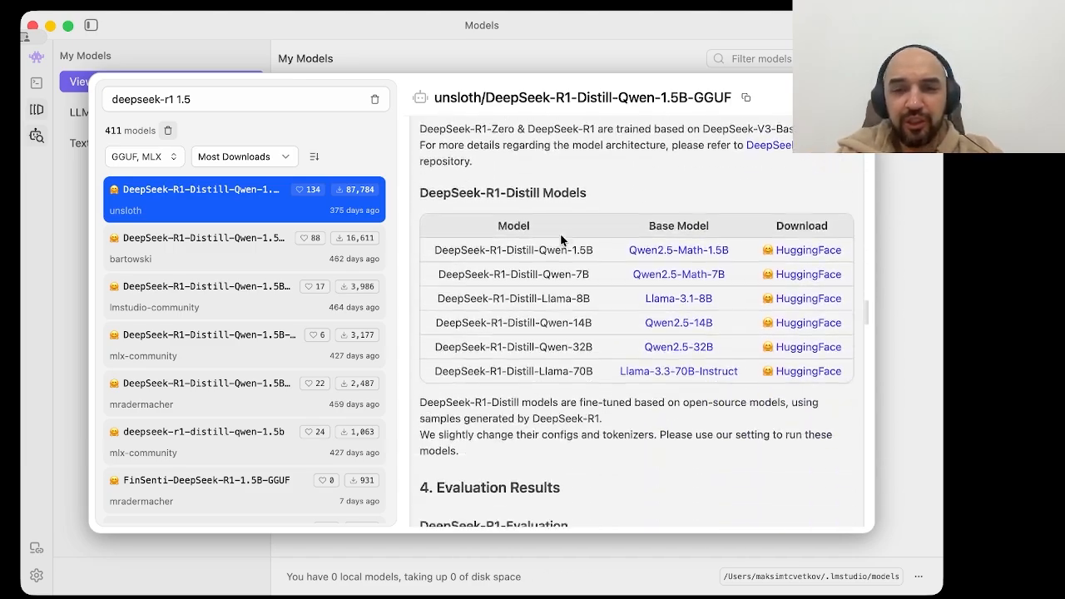
pyautogui.scroll(-12, 560, 235)
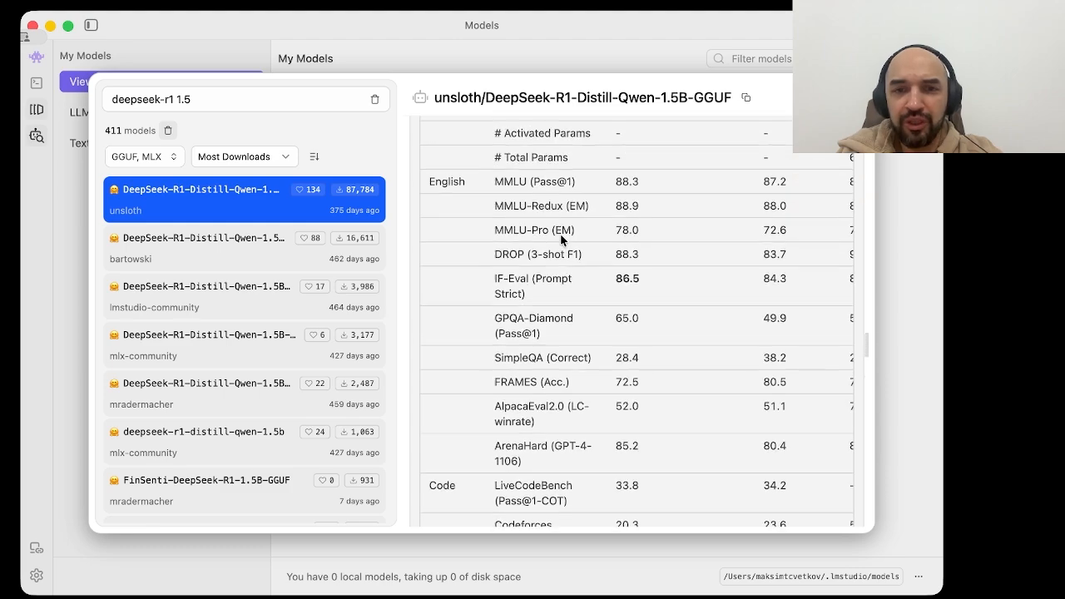
pyautogui.scroll(1, 560, 235)
pyautogui.scroll(-10, 560, 236)
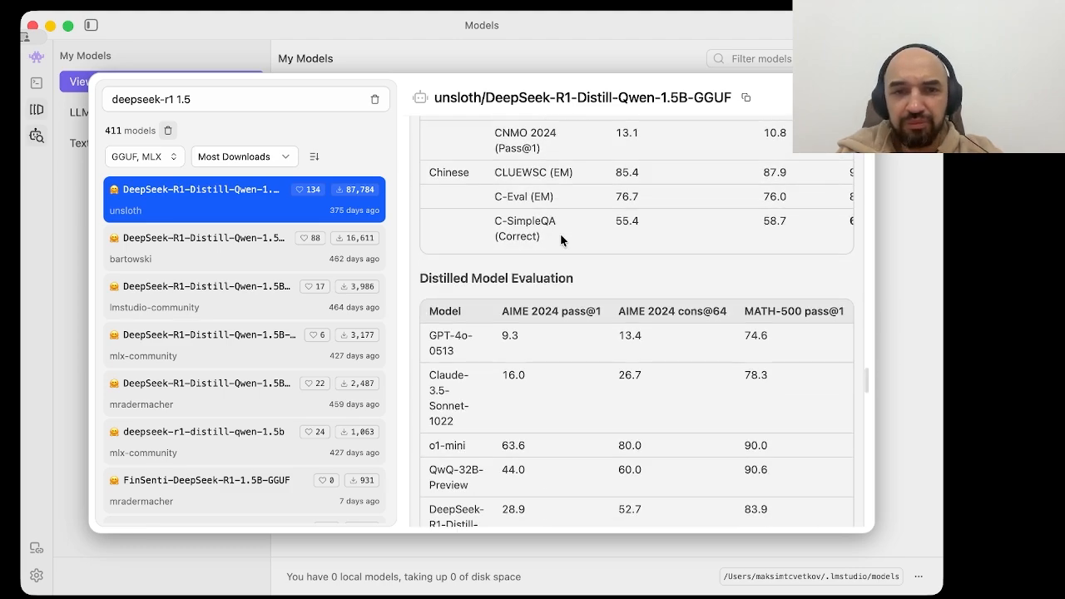
pyautogui.scroll(-3, 560, 233)
pyautogui.scroll(10, 560, 233)
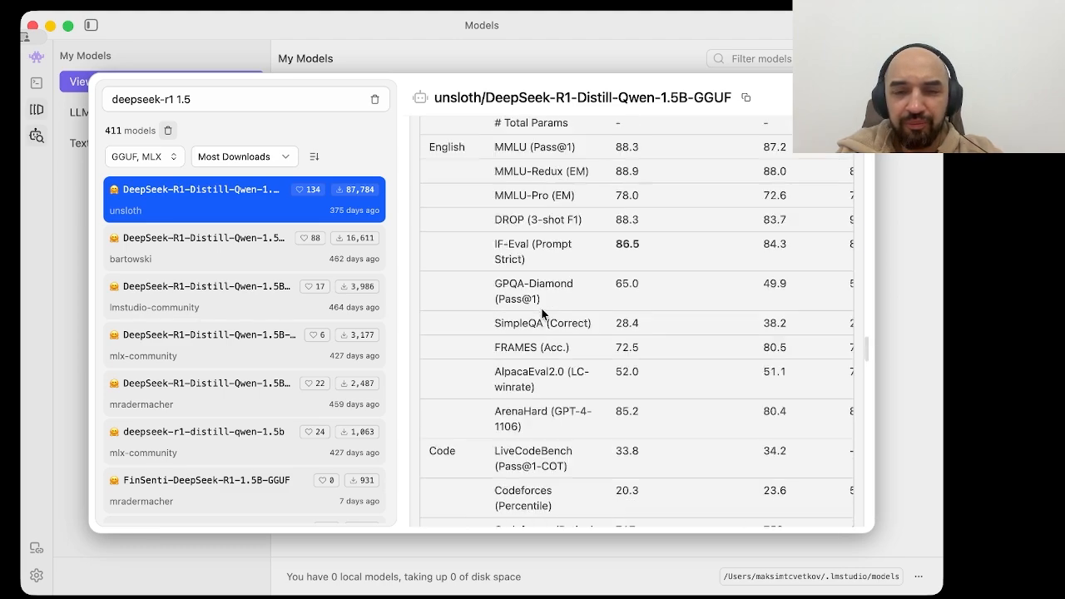
pyautogui.scroll(15, 541, 307)
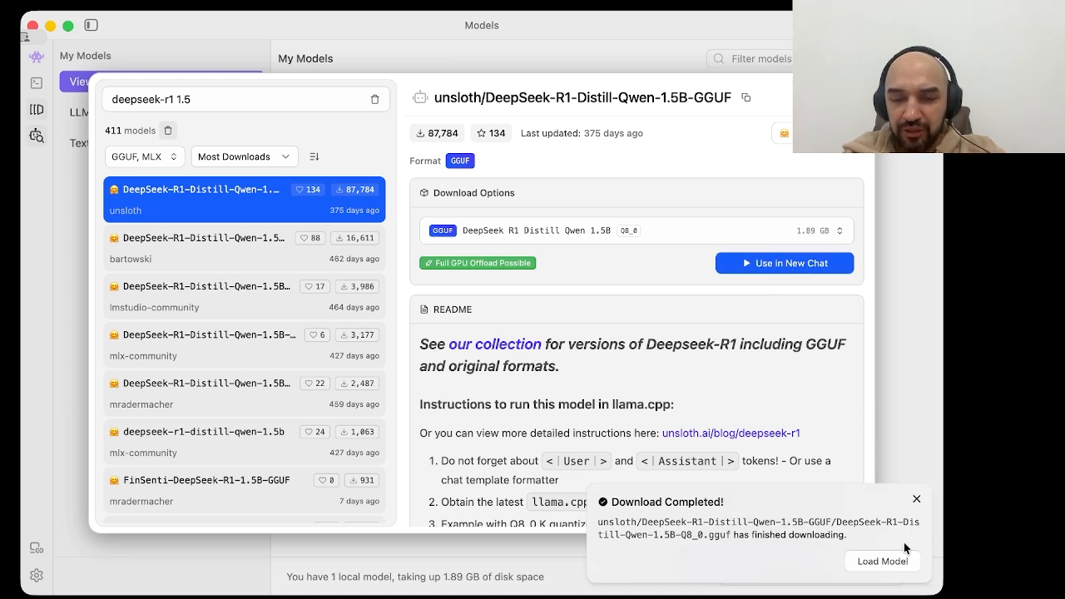
# Step: Dismiss the download notice, close the model search, and look over the downloaded model's system prompt and inference settings
pyautogui.click(916, 501)
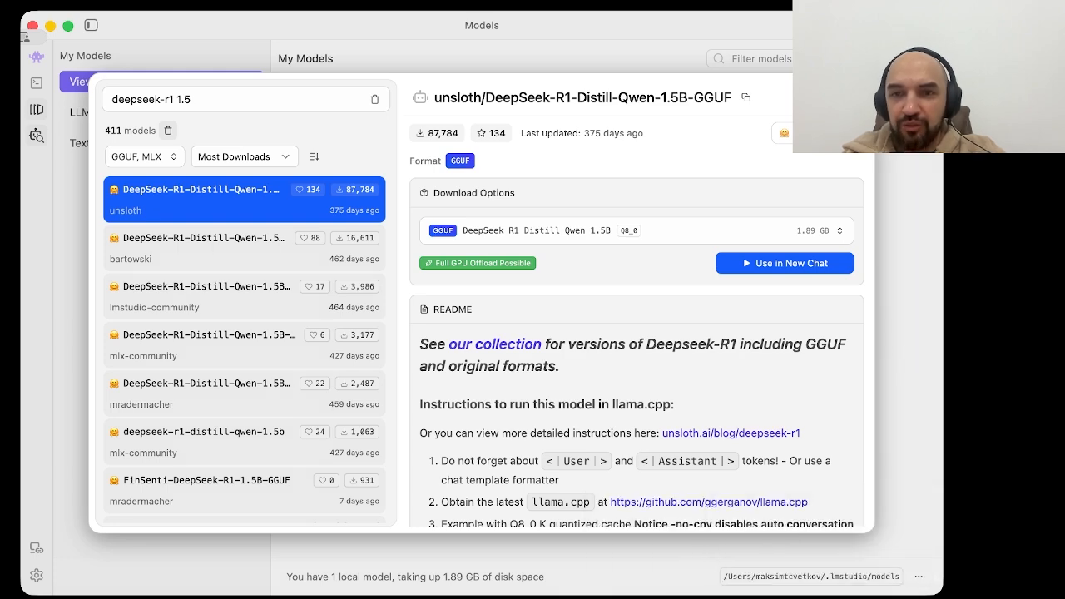
pyautogui.click(855, 95)
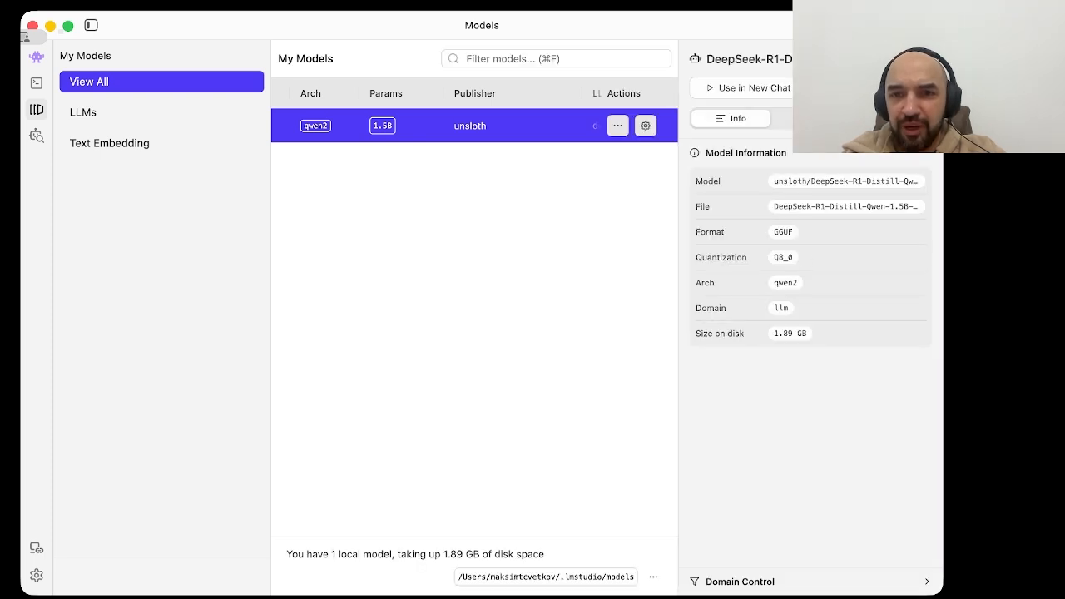
pyautogui.click(828, 118)
pyautogui.click(754, 182)
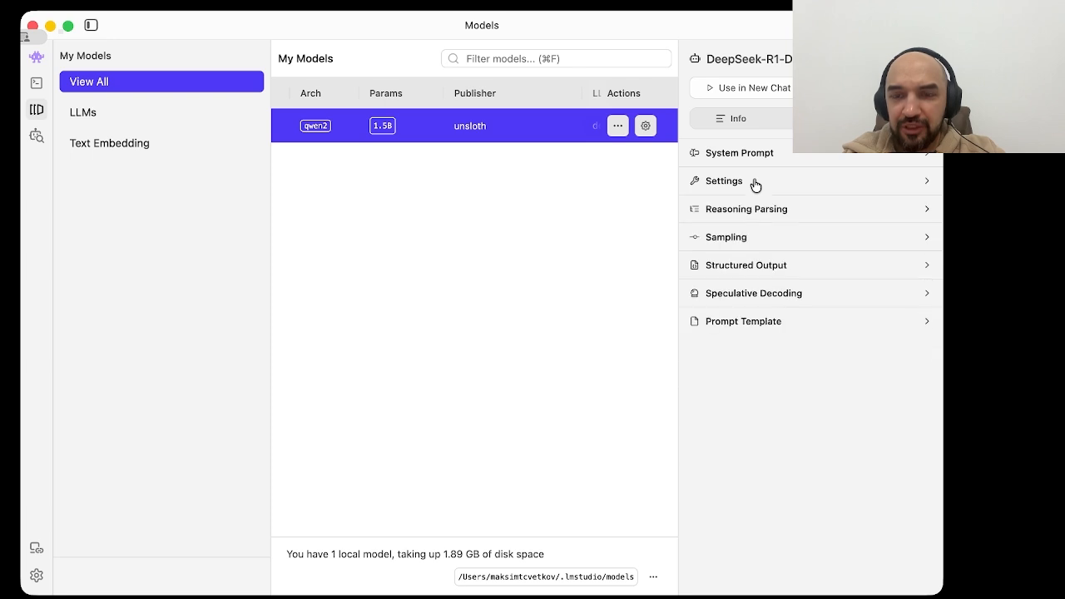
pyautogui.click(752, 183)
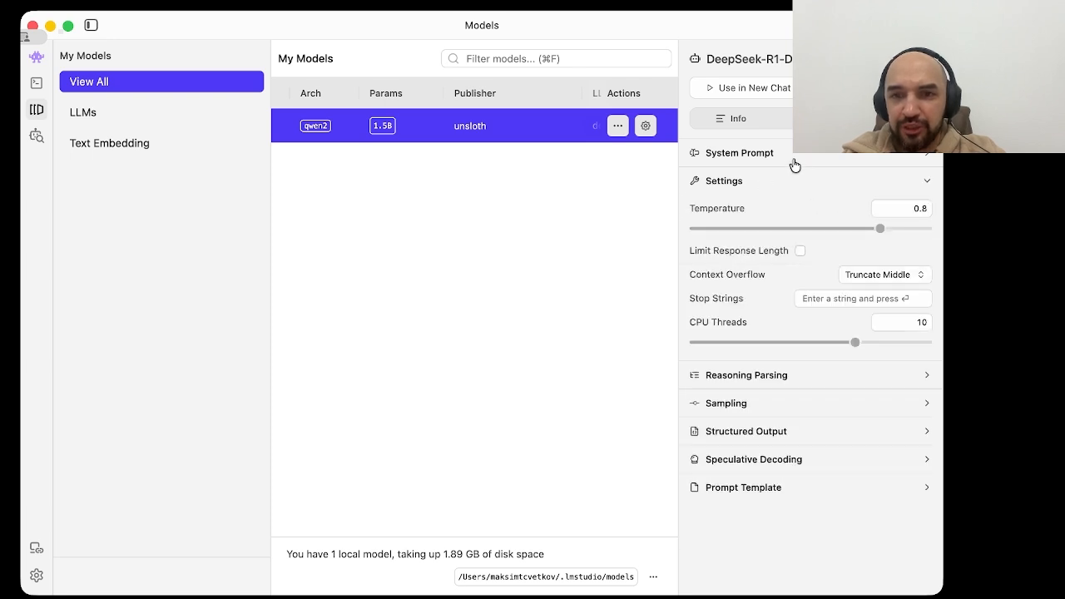
pyautogui.click(792, 159)
pyautogui.click(792, 159)
pyautogui.click(778, 187)
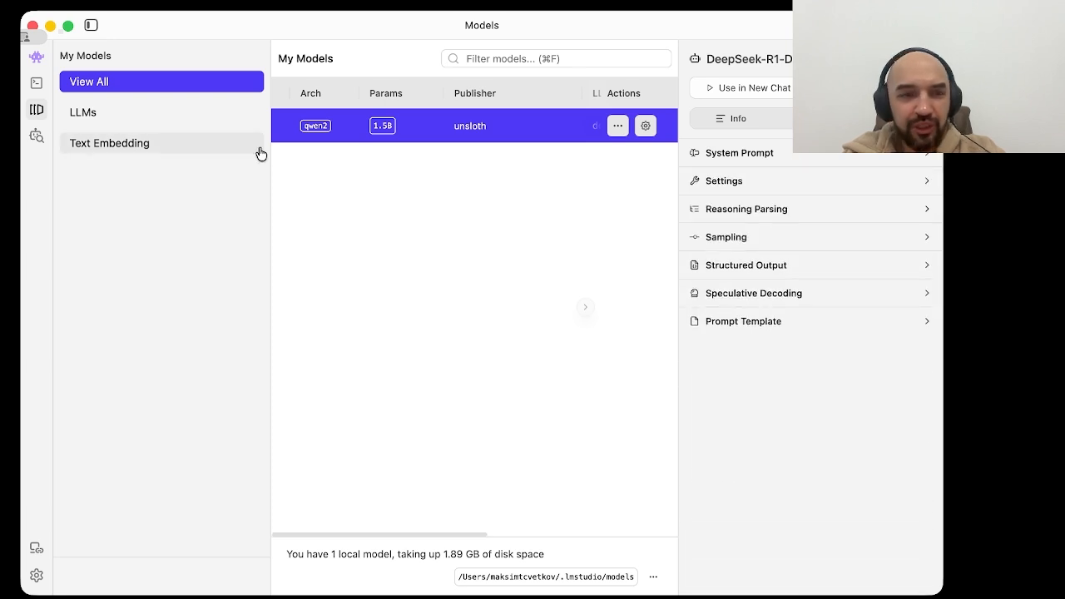
# Step: Create a new chat and load the DeepSeek R1 Distill Qwen 1.5B model for it
pyautogui.click(36, 58)
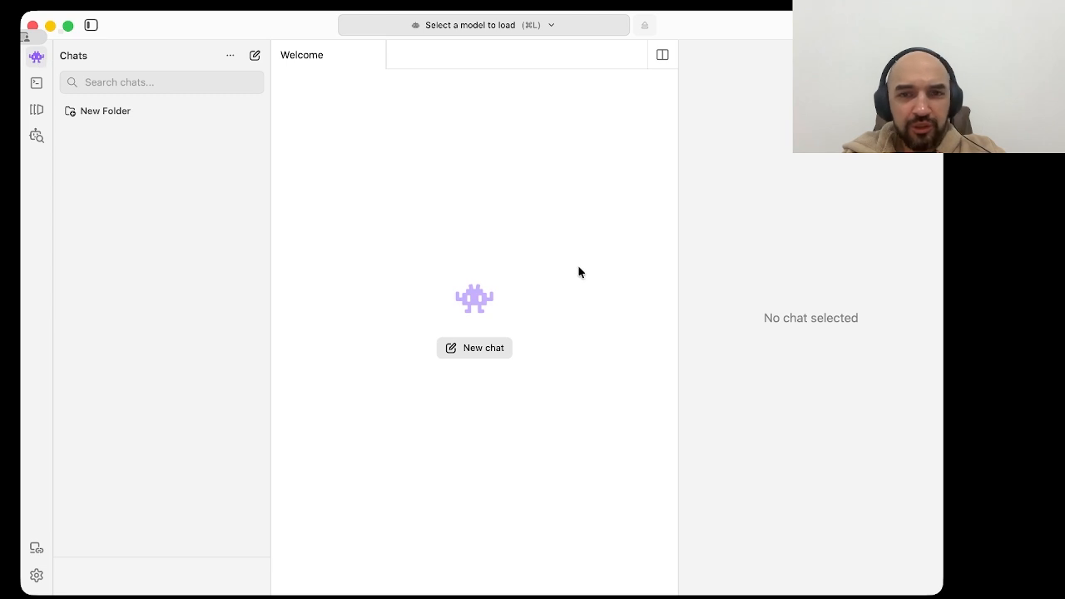
pyautogui.click(474, 348)
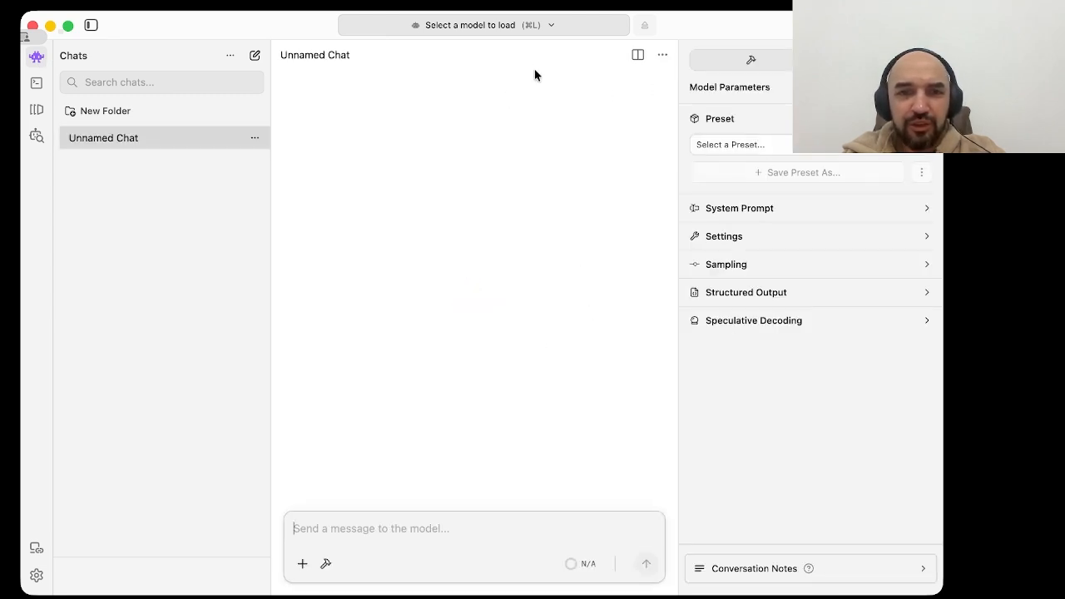
pyautogui.click(516, 25)
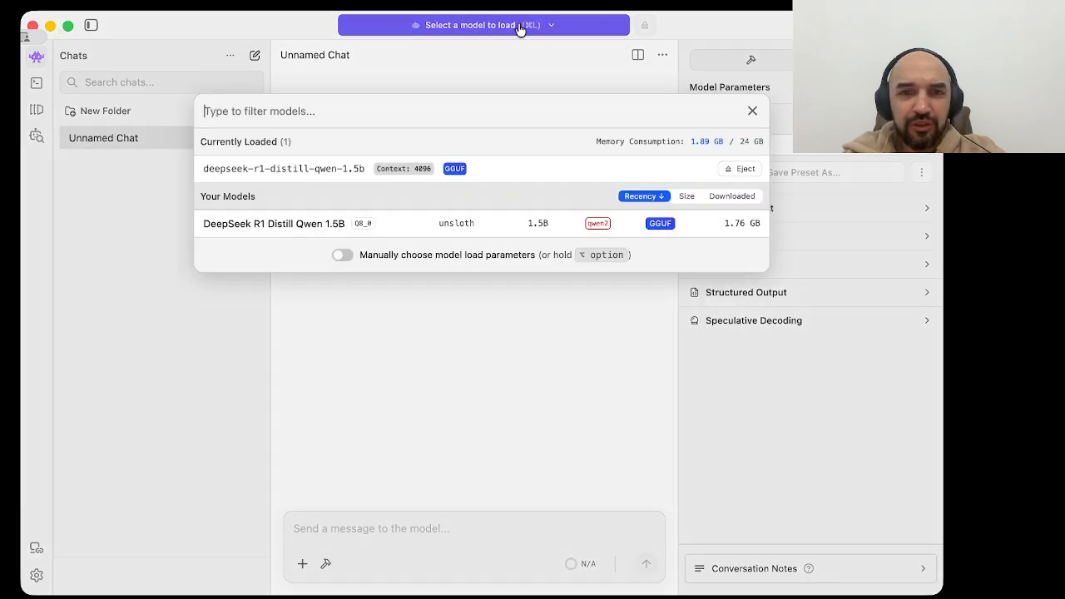
pyautogui.click(687, 228)
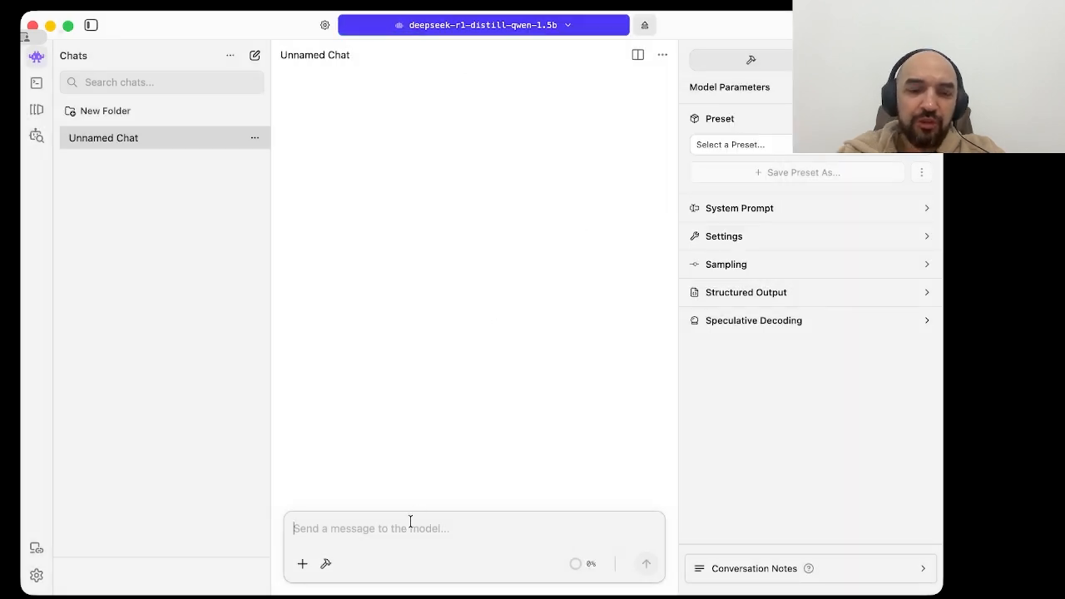
# Step: Send the message "Hello man, who are you" to the loaded model
pyautogui.write('dd')
pyautogui.press('BackSpace')
pyautogui.press('BackSpace')
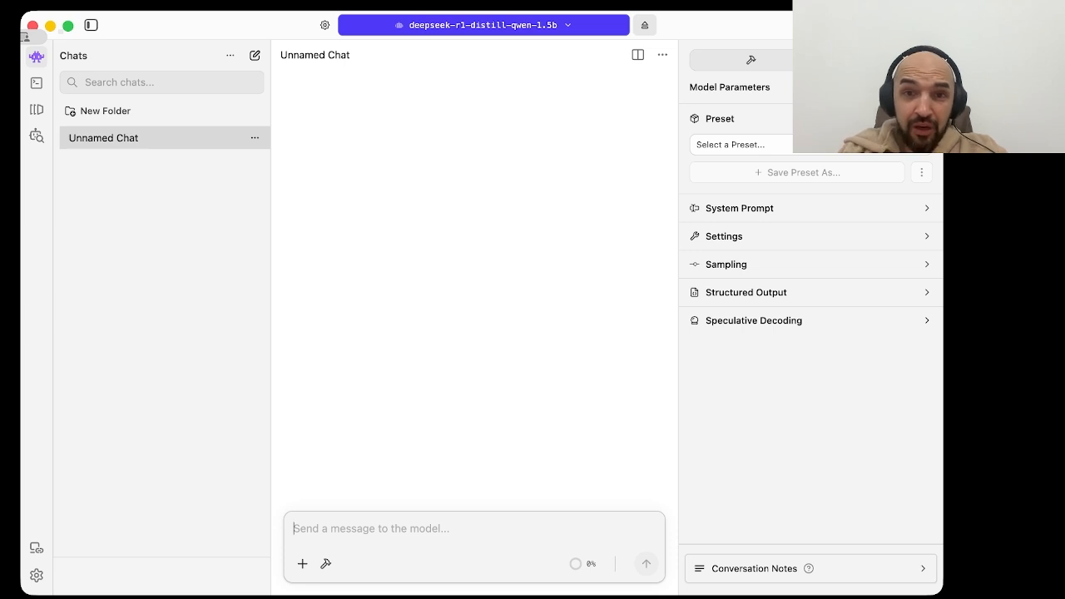
pyautogui.write('d')
pyautogui.press('BackSpace')
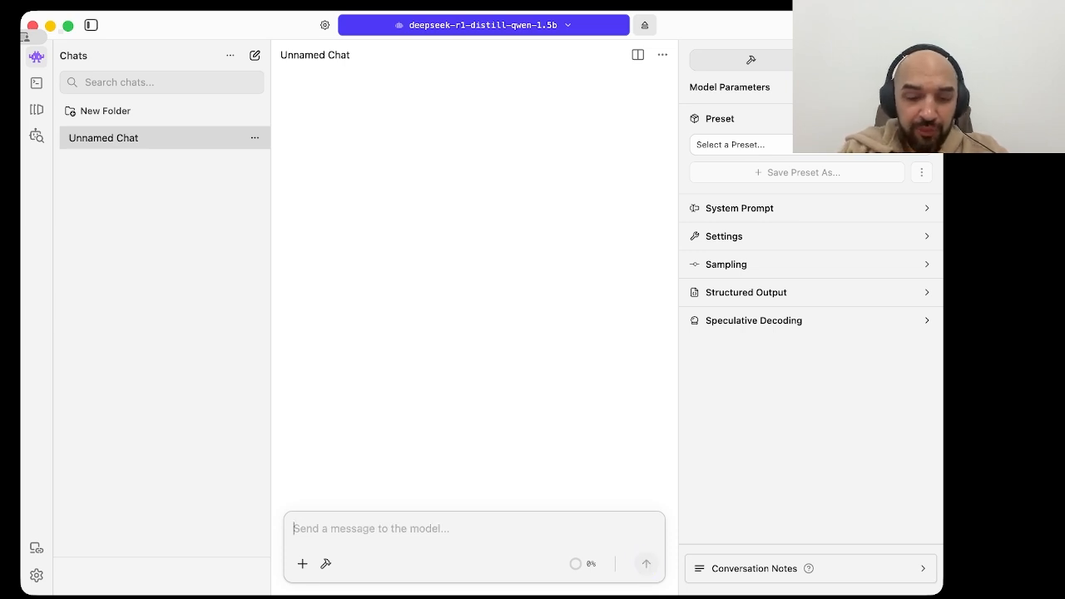
pyautogui.write('Hello man,')
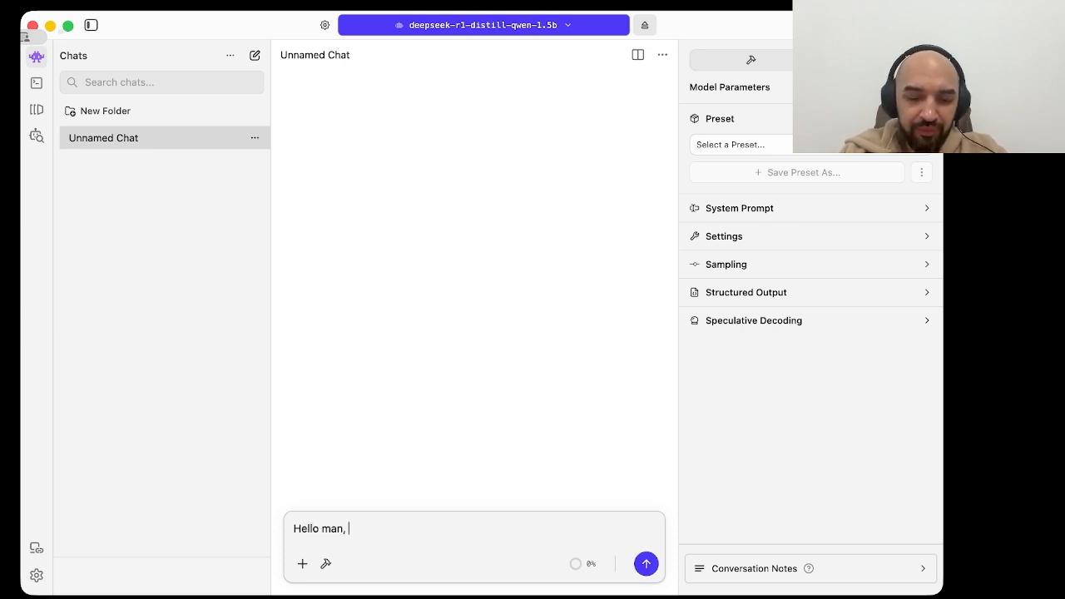
pyautogui.write(' who are you')
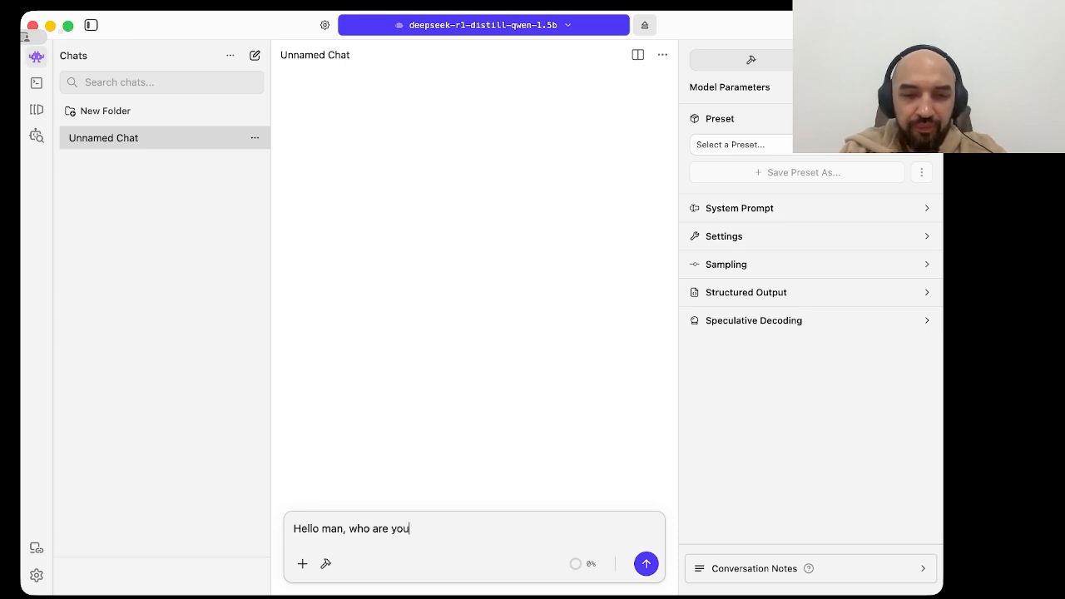
pyautogui.press('Return')
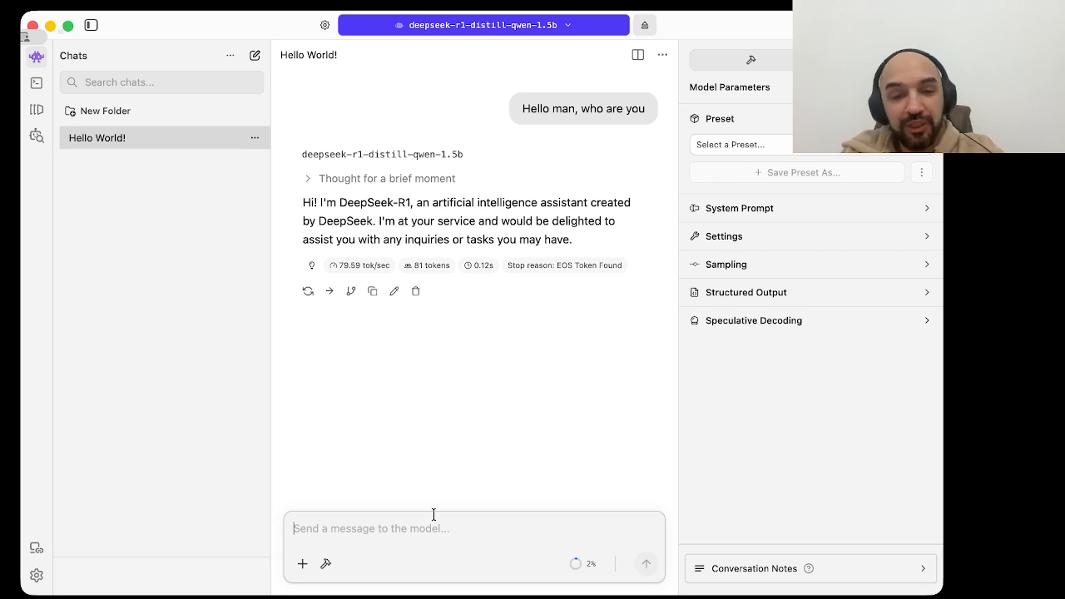
# Step: Send the message "what is the capital of China" to the loaded model
pyautogui.write('w')
pyautogui.press('BackSpace')
pyautogui.write('what')
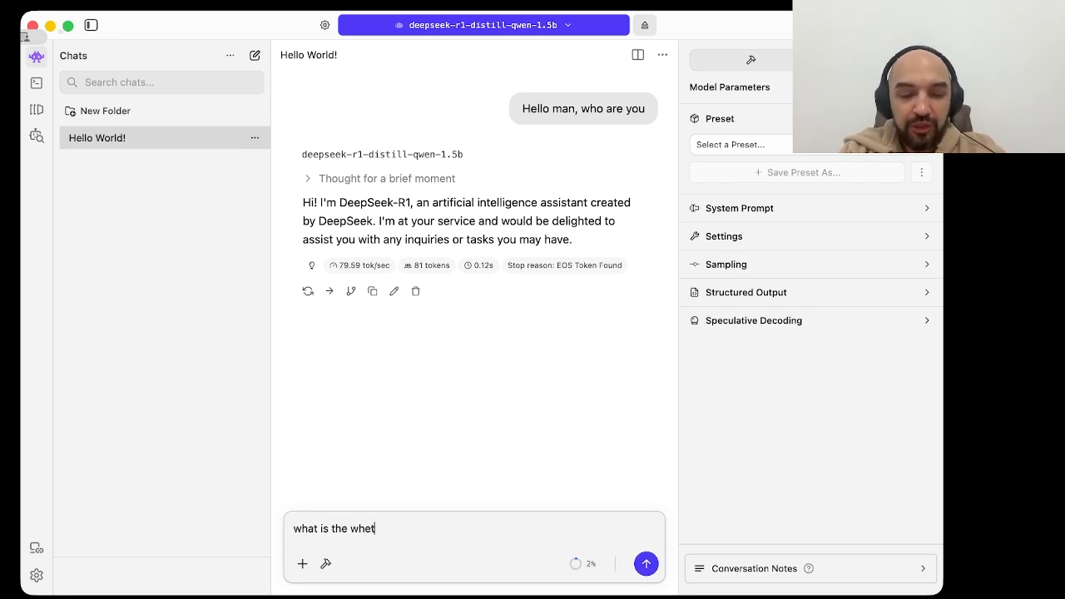
pyautogui.write(' is the ')
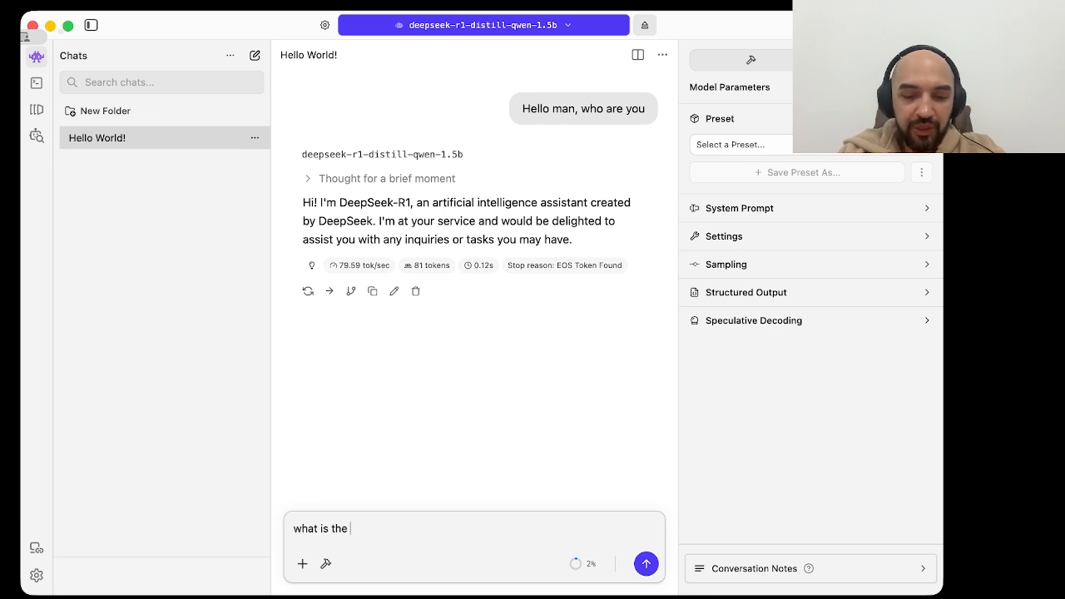
pyautogui.write('capital of China')
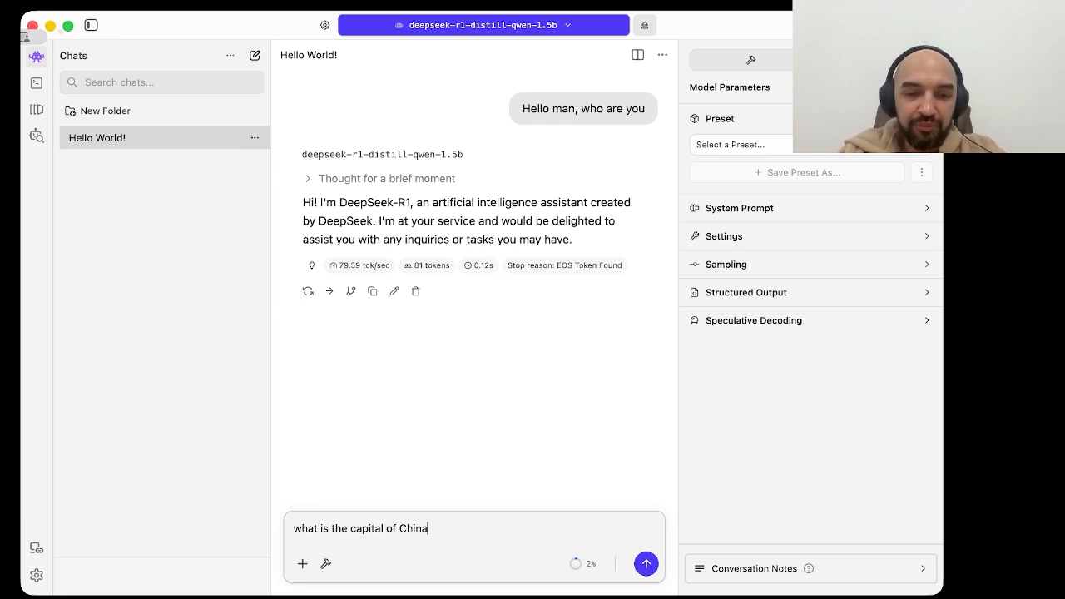
pyautogui.press('Return')
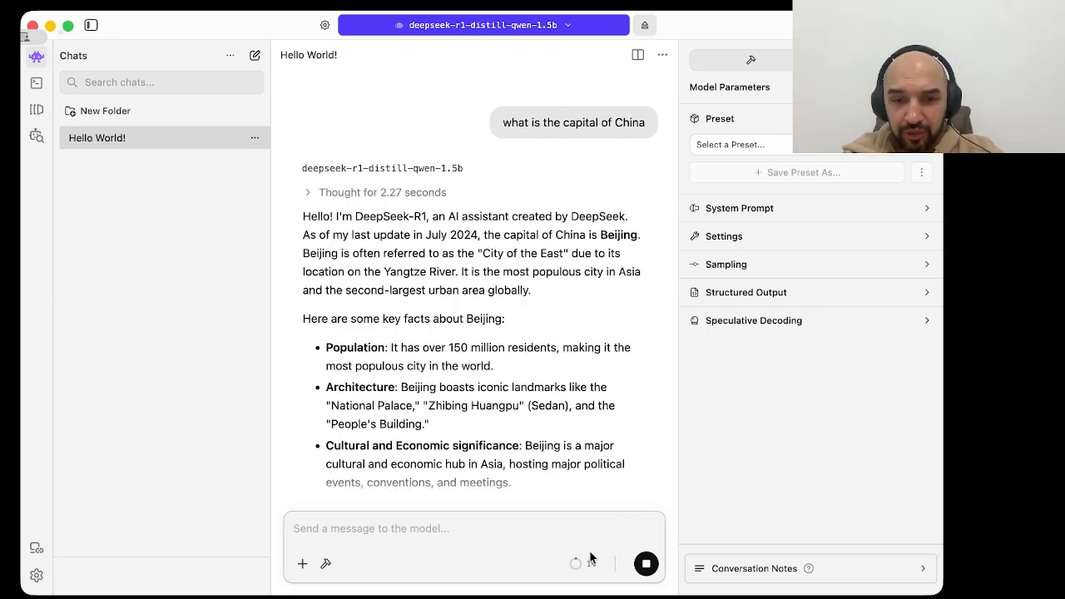
# Step: Check the context usage, read through the answer about China's capital, and glance at the chat's system prompt
pyautogui.moveTo(576, 566)
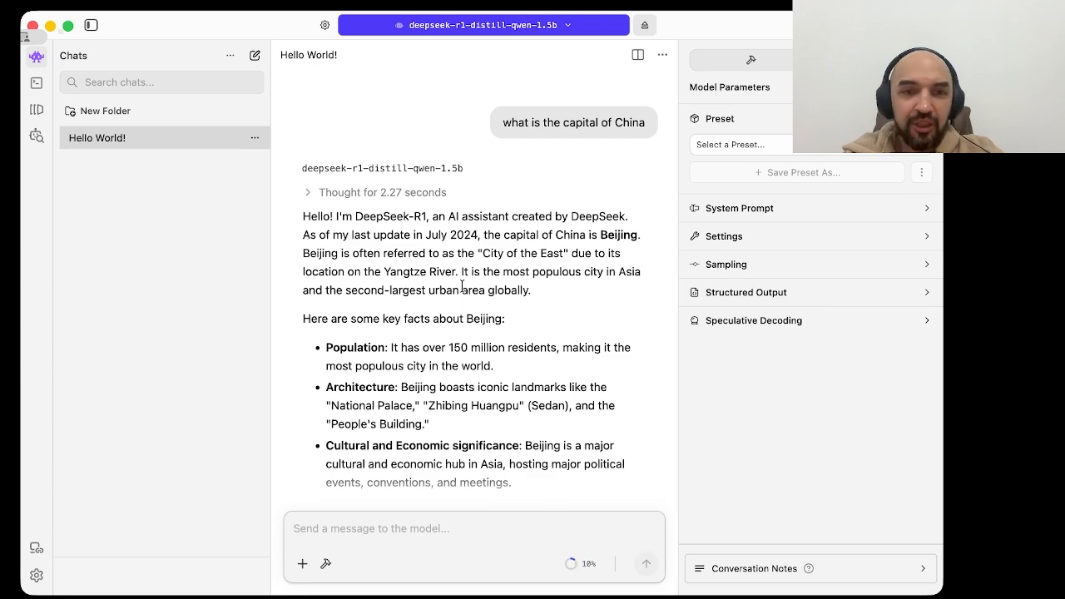
pyautogui.scroll(-2, 462, 286)
pyautogui.scroll(-1, 462, 286)
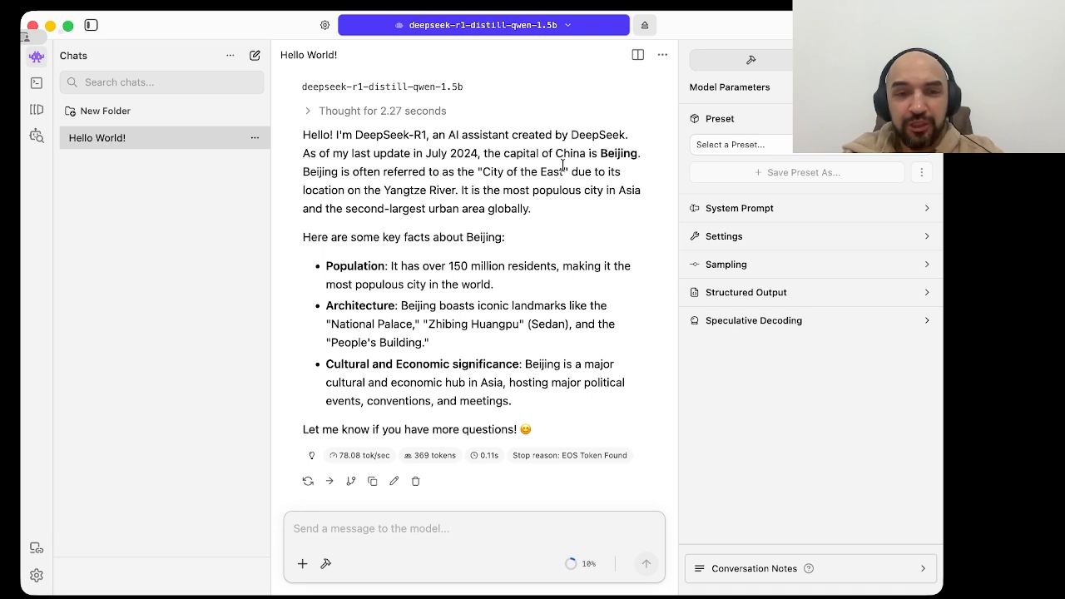
pyautogui.doubleClick(615, 156)
pyautogui.click(612, 157)
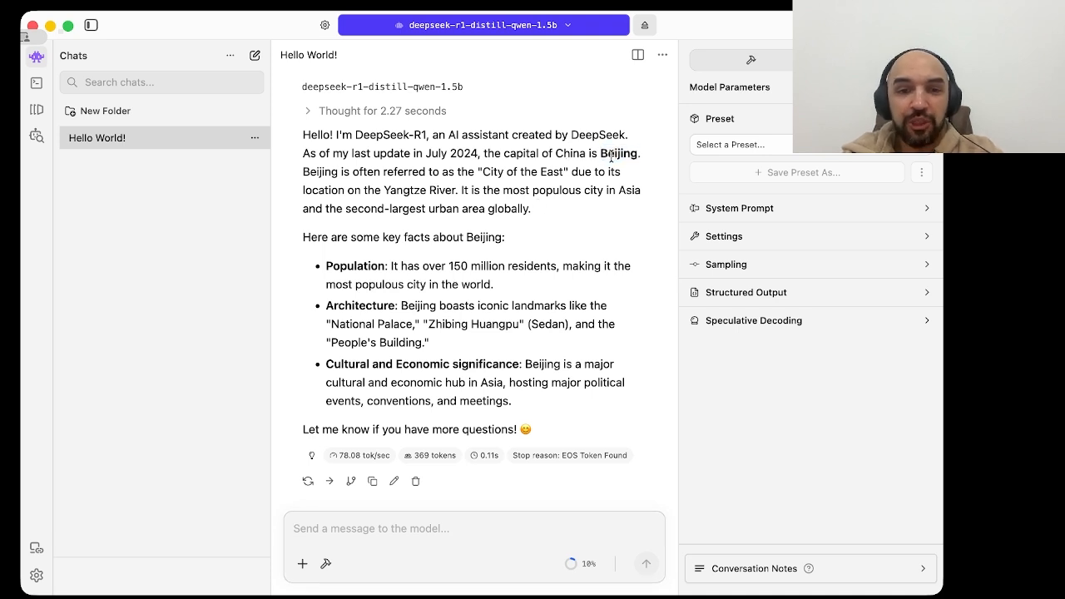
pyautogui.scroll(-1, 438, 367)
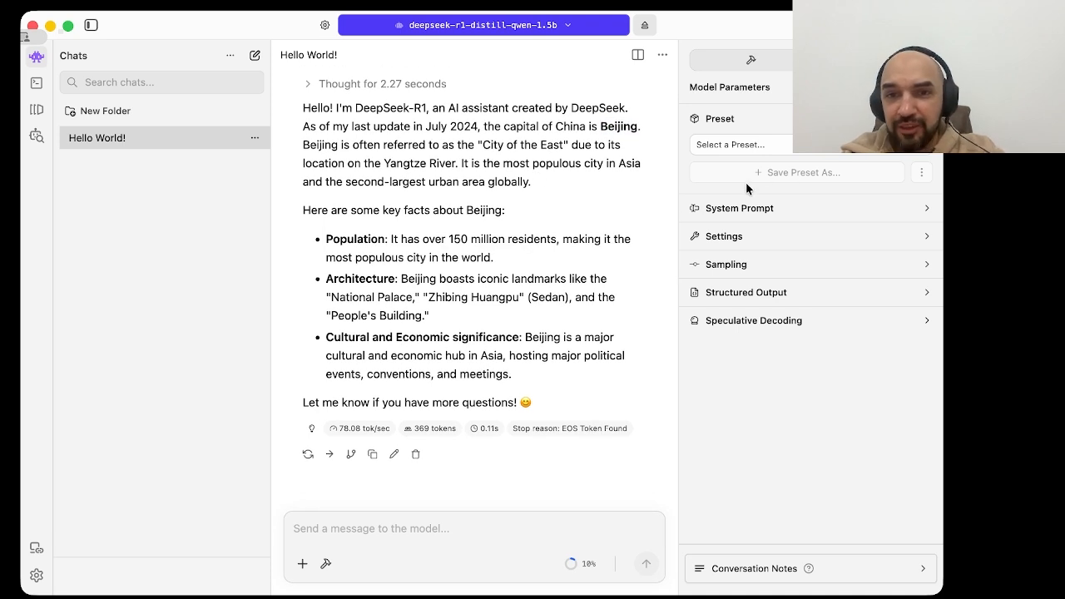
pyautogui.click(750, 208)
pyautogui.click(751, 208)
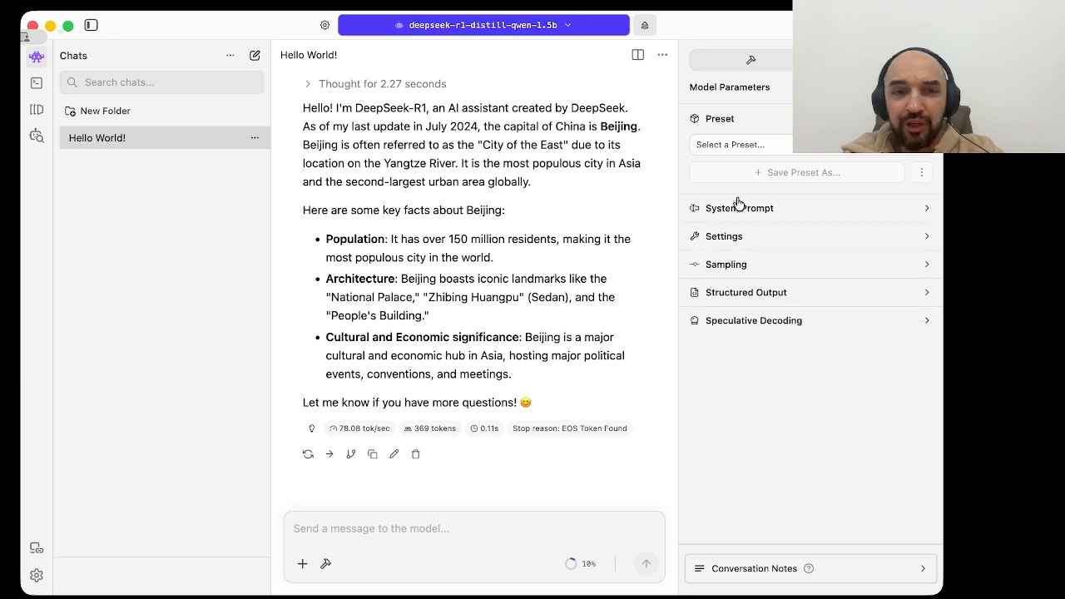
# Step: Try a context length of 30468 in the model's load settings and close them without reloading the model
pyautogui.click(324, 27)
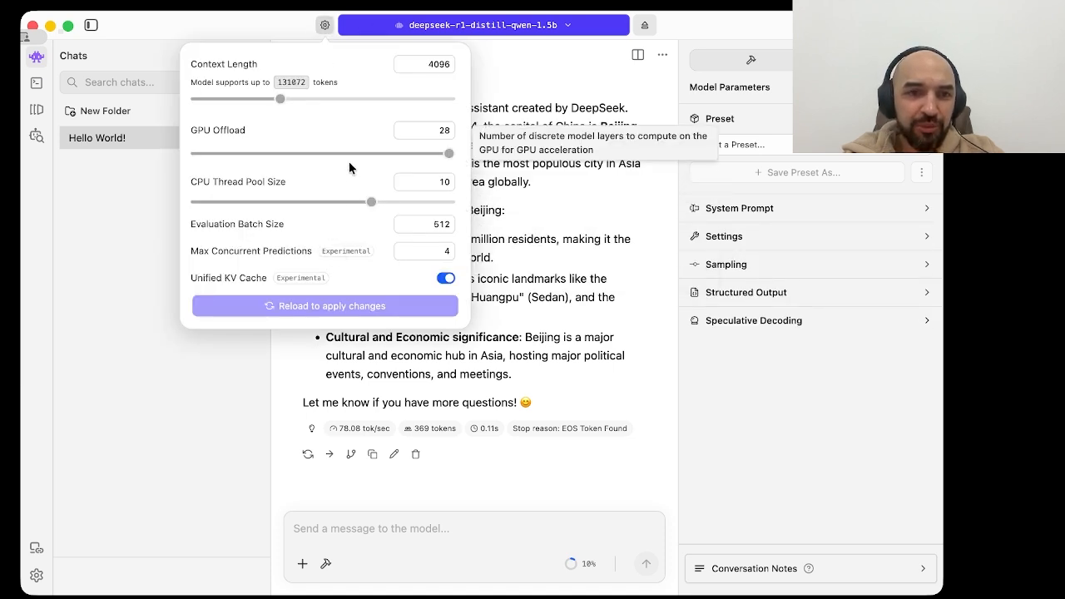
pyautogui.moveTo(281, 98); pyautogui.dragTo(376, 93)
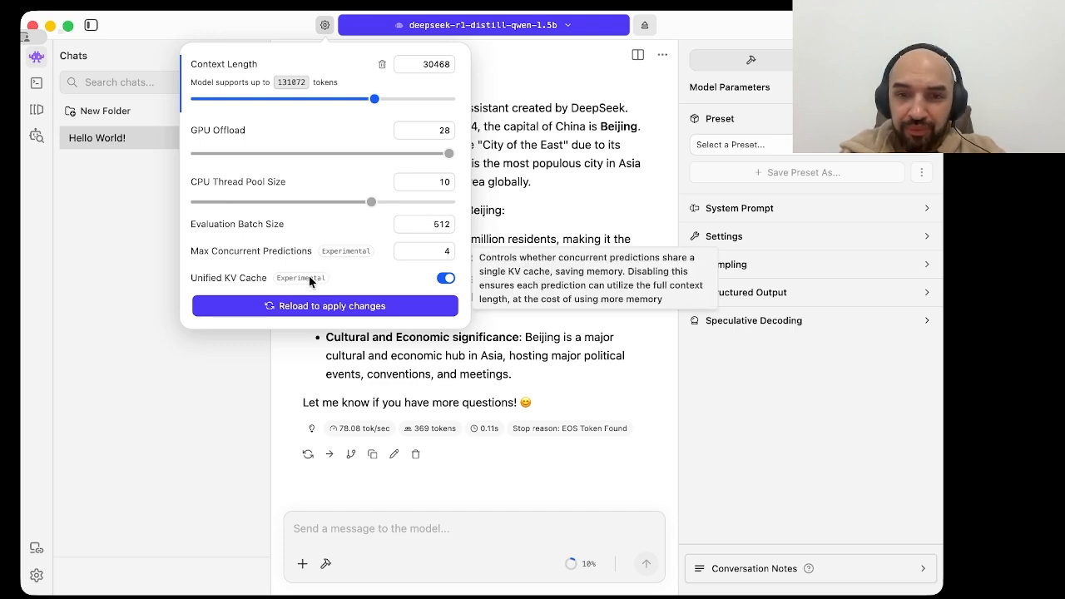
pyautogui.click(371, 476)
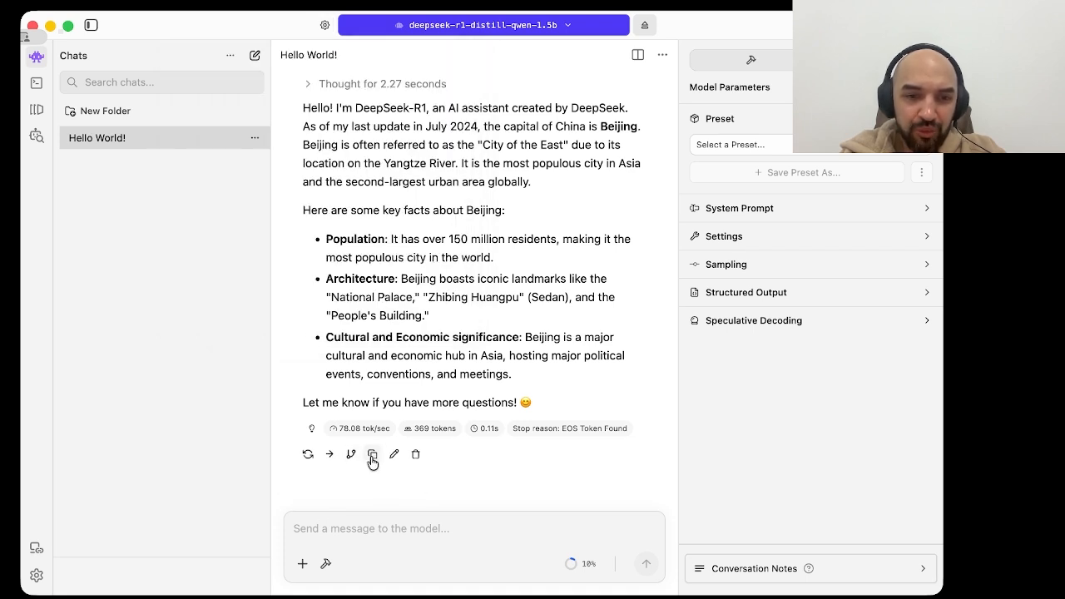
# Step: Attach the rag.txt file from the Downloads folder to the chat and send it to the model
pyautogui.click(302, 564)
pyautogui.click(337, 543)
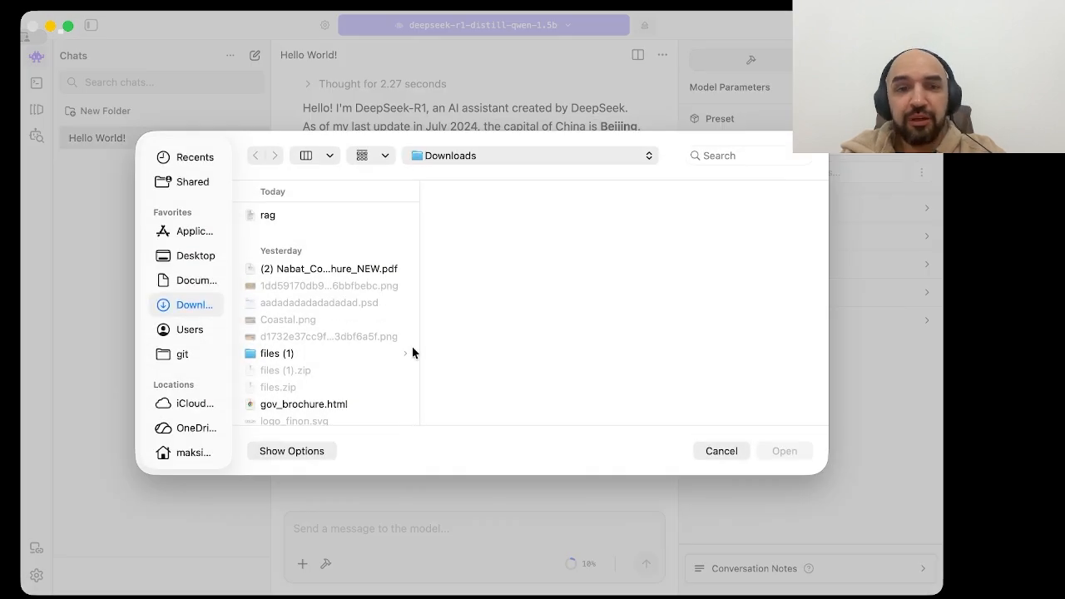
pyautogui.click(356, 216)
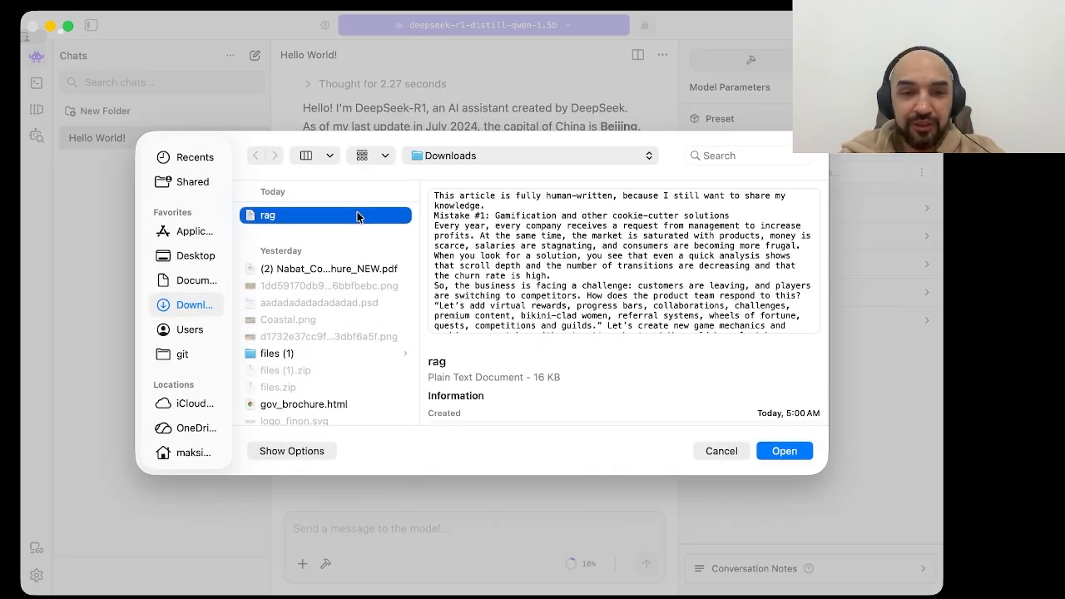
pyautogui.doubleClick(357, 216)
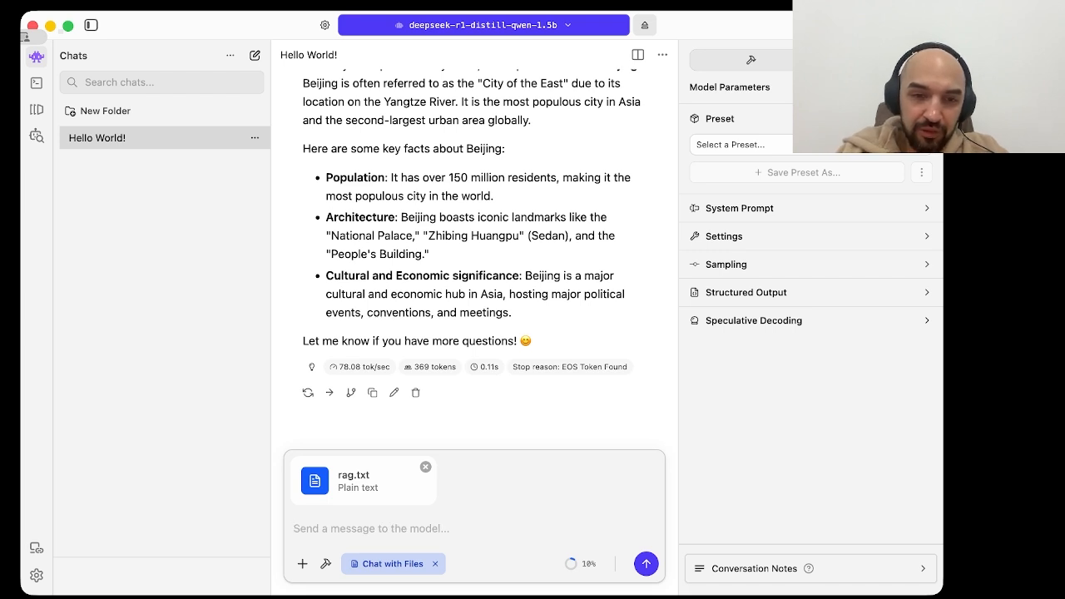
pyautogui.press('Return')
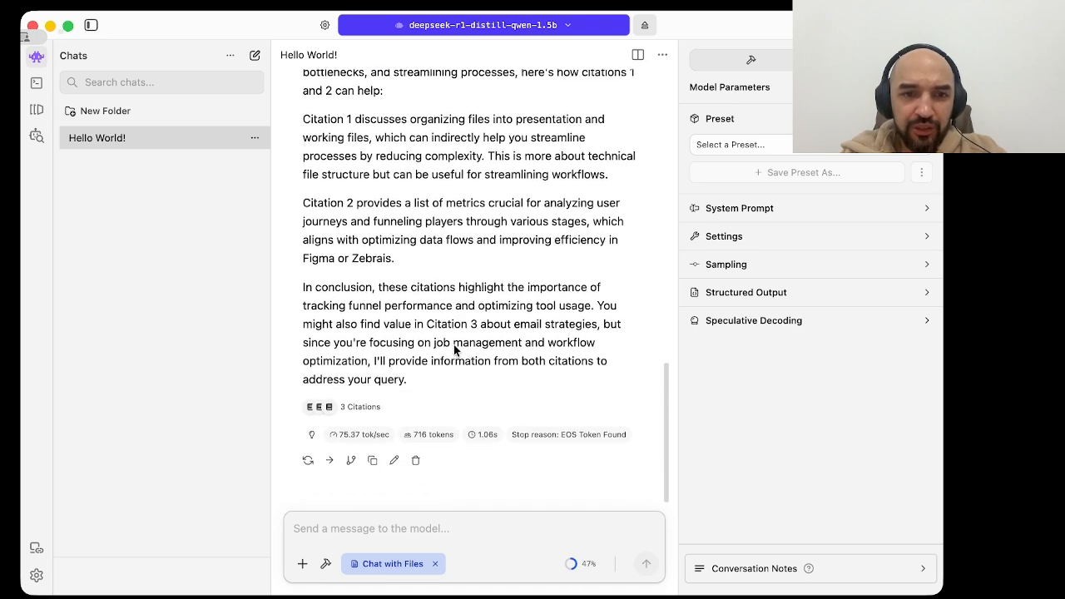
# Step: Read the model's answer about the attached file and page through the rag.txt citations it used
pyautogui.scroll(2, 453, 345)
pyautogui.scroll(-2, 455, 347)
pyautogui.moveTo(371, 405)
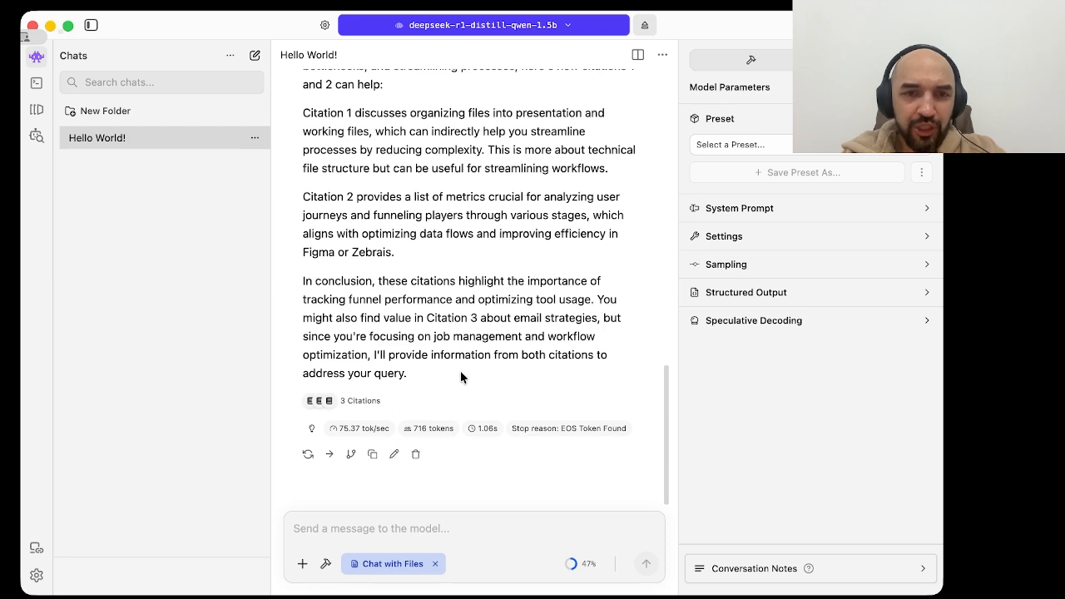
pyautogui.scroll(2, 460, 374)
pyautogui.scroll(-2, 460, 372)
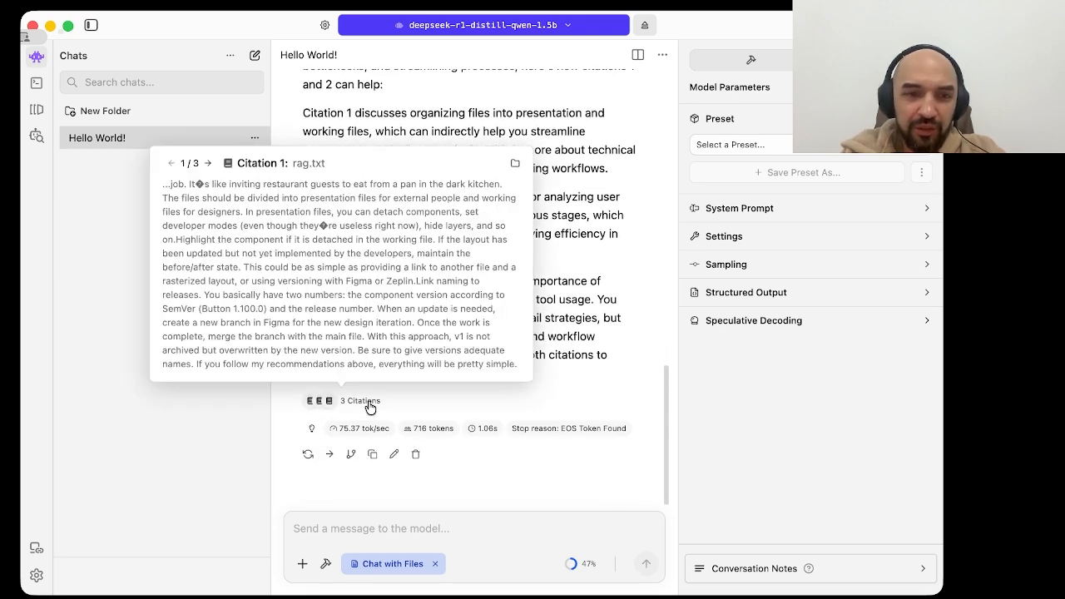
pyautogui.click(209, 165)
pyautogui.click(209, 165)
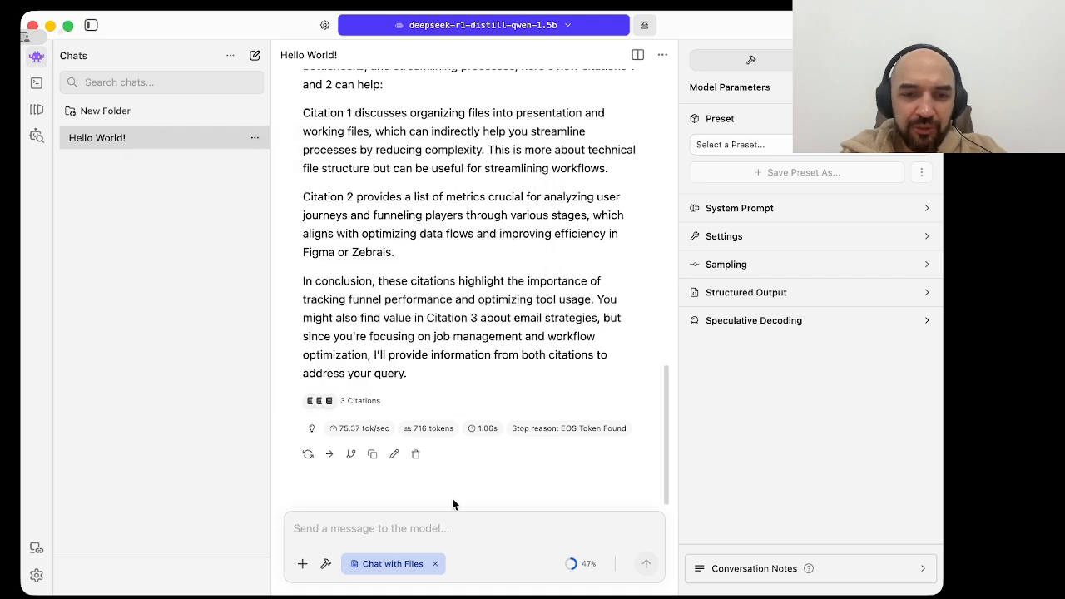
# Step: Send the question "based on this file, what do you know now?" to the model
pyautogui.click(445, 529)
pyautogui.write('based o')
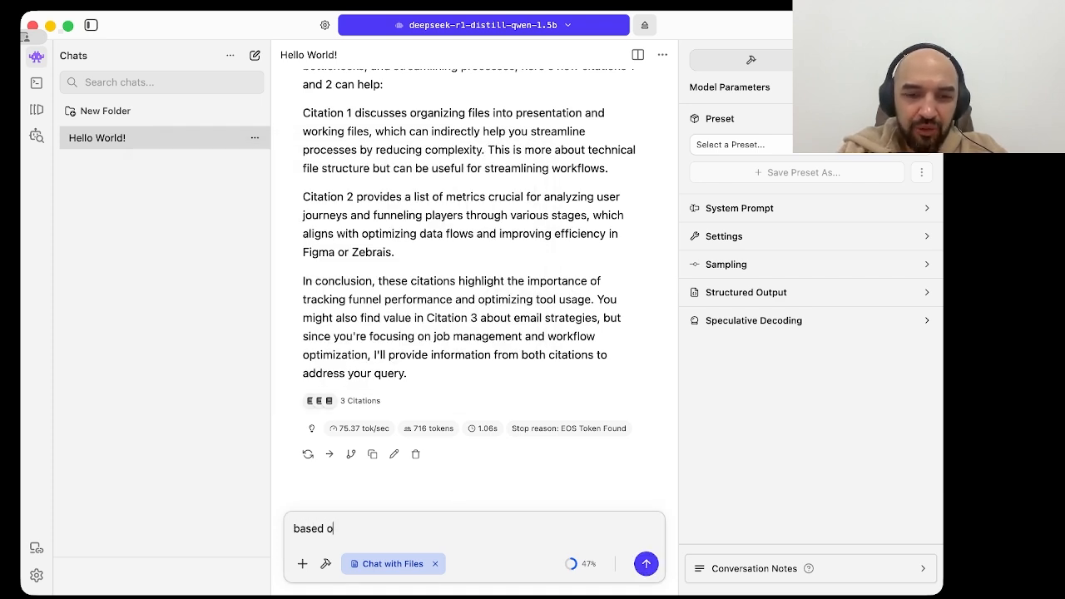
pyautogui.write('n this file,')
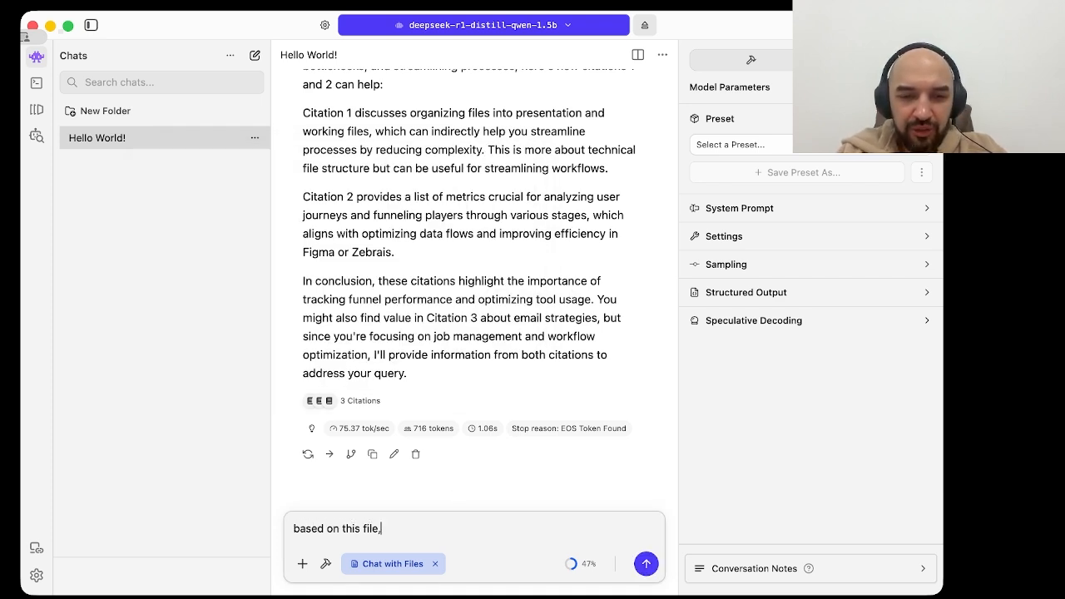
pyautogui.write(' what do')
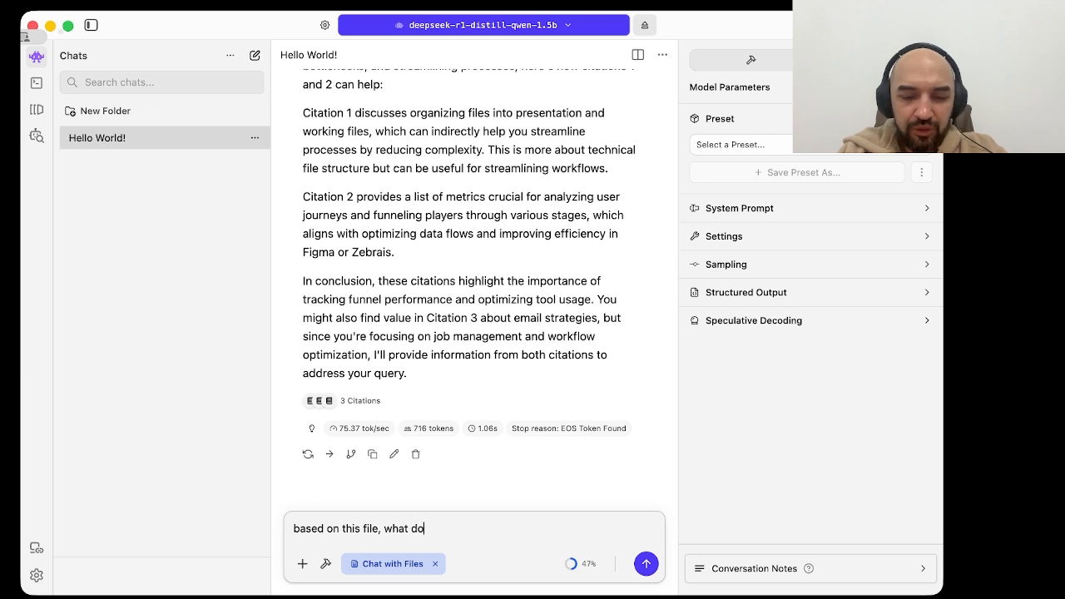
pyautogui.write(' you know n')
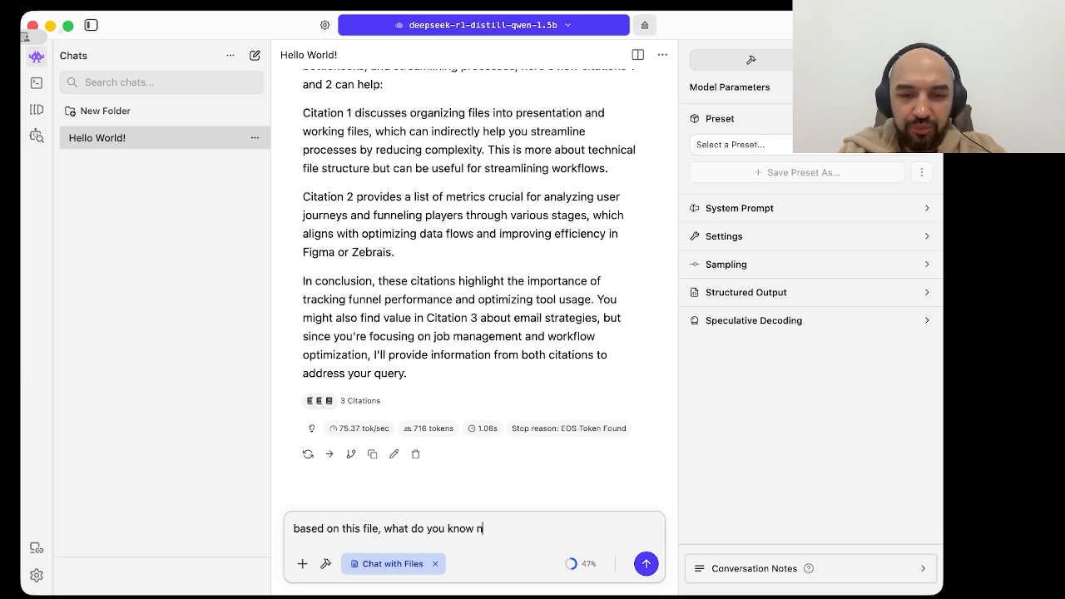
pyautogui.write('pw')
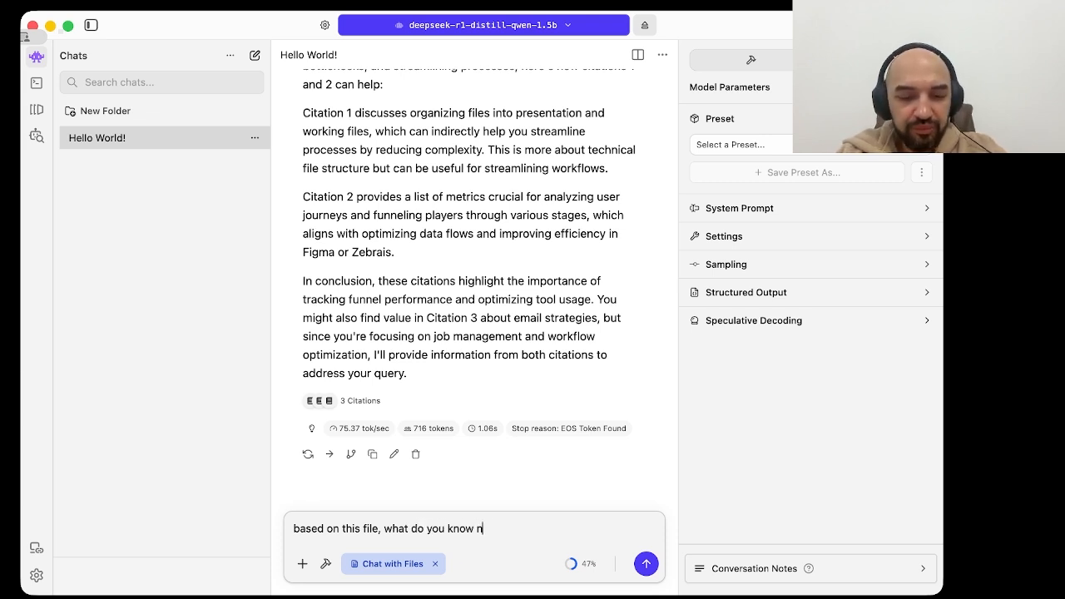
pyautogui.write('ow')
pyautogui.press('Return')
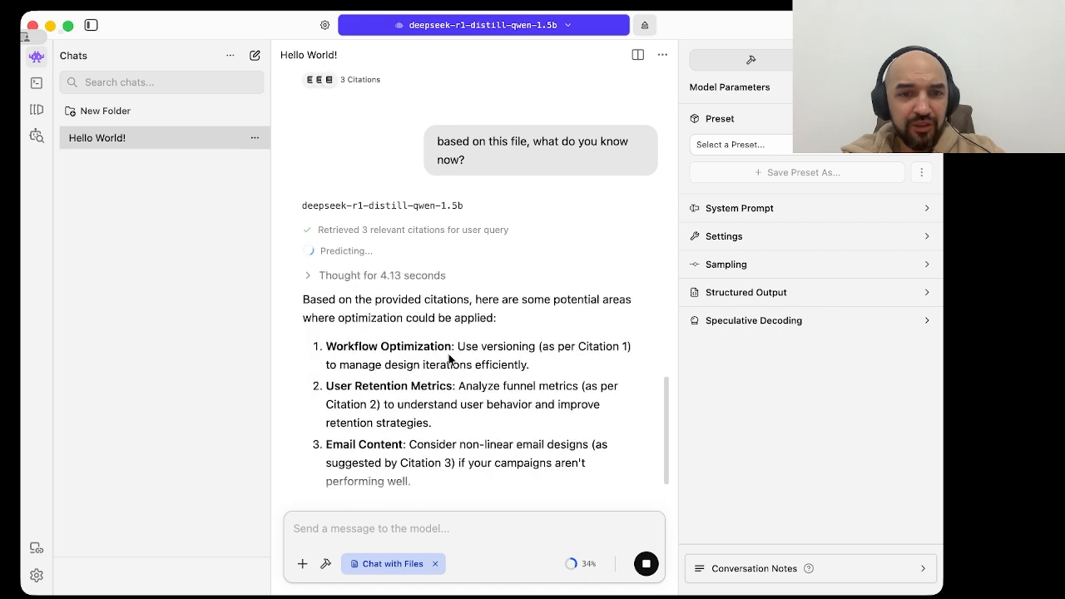
# Step: Read the answer and send the follow-up question "have you done chunking for this file?"
pyautogui.scroll(1, 448, 359)
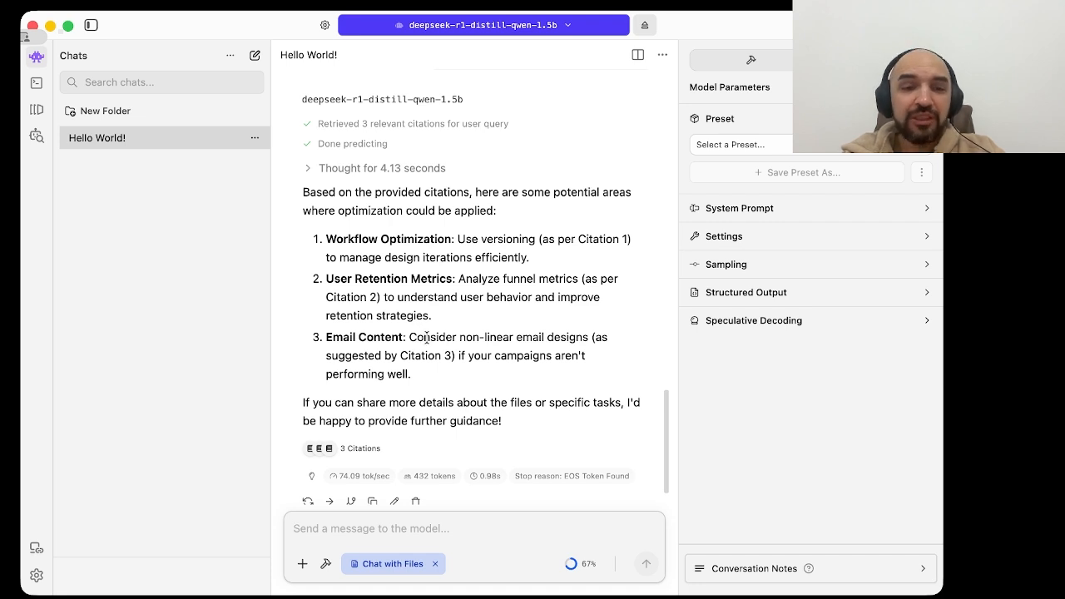
pyautogui.scroll(-1, 412, 414)
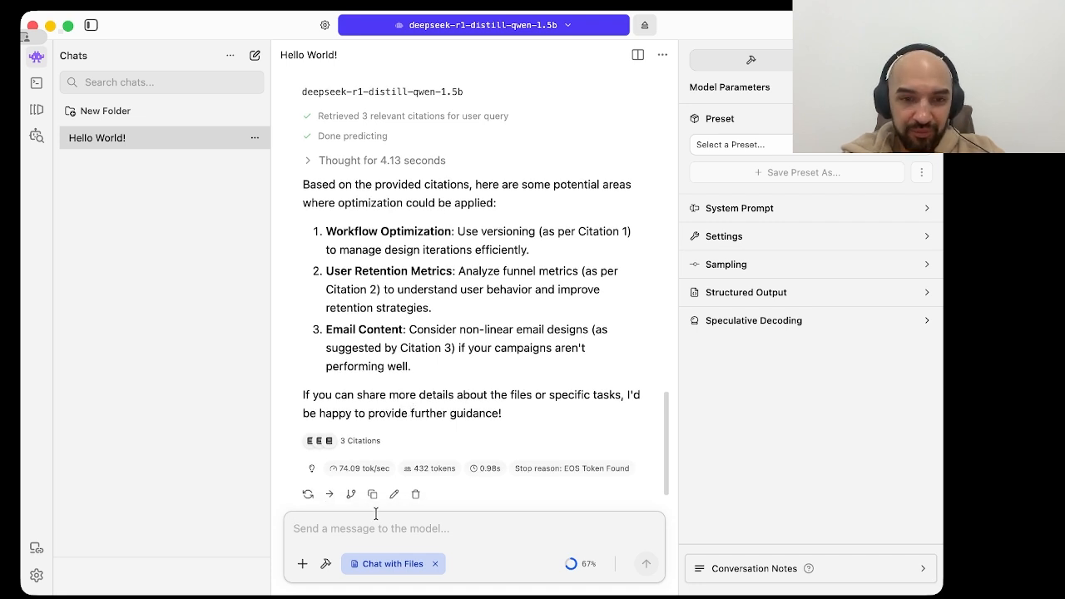
pyautogui.write('have you')
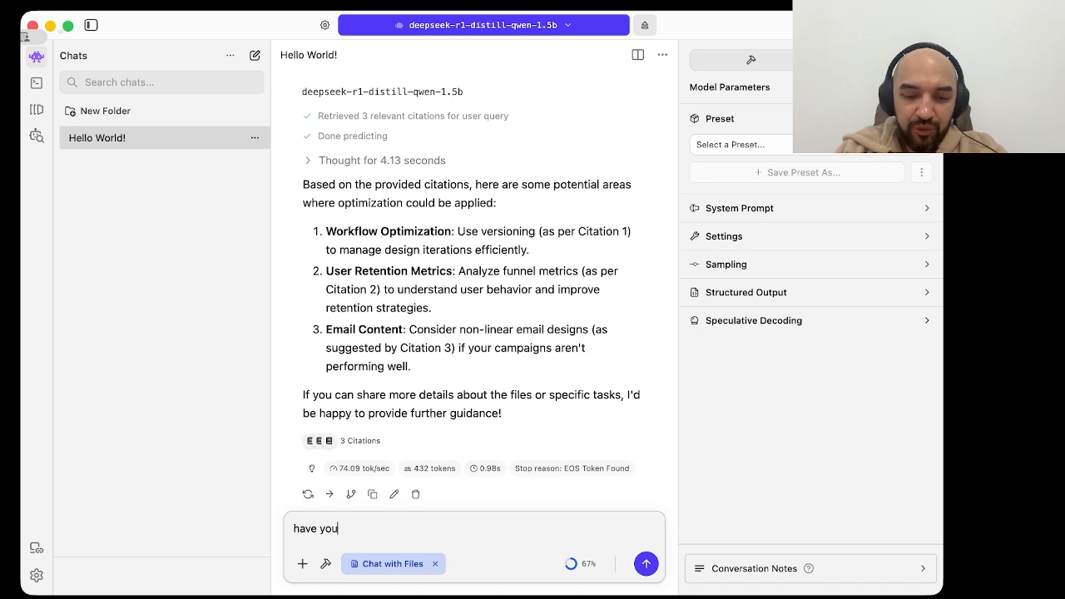
pyautogui.write(' done chun')
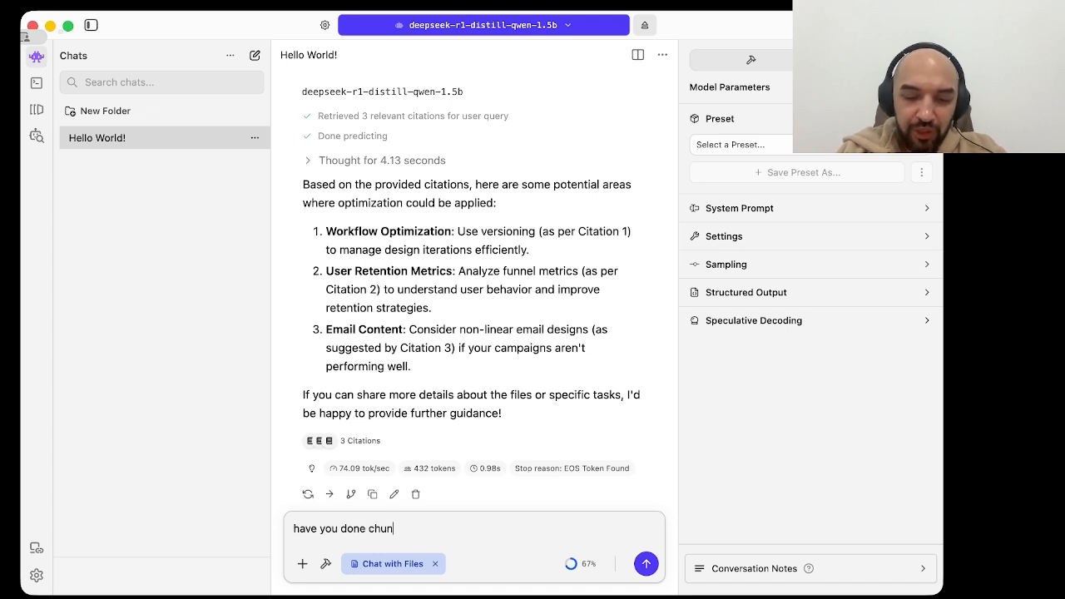
pyautogui.write('king for this ')
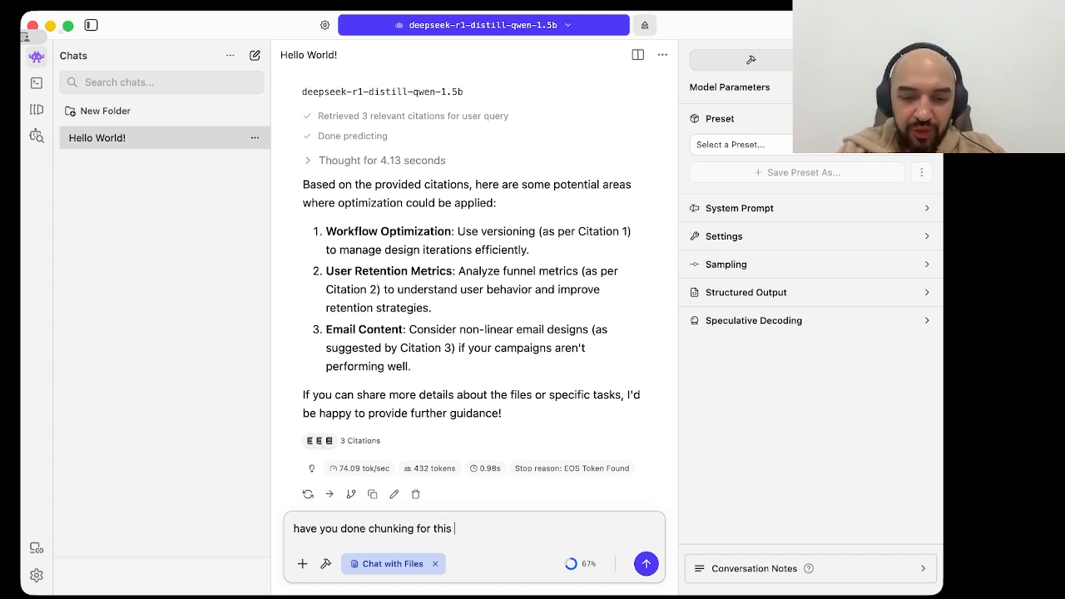
pyautogui.write('file?')
pyautogui.press('Return')
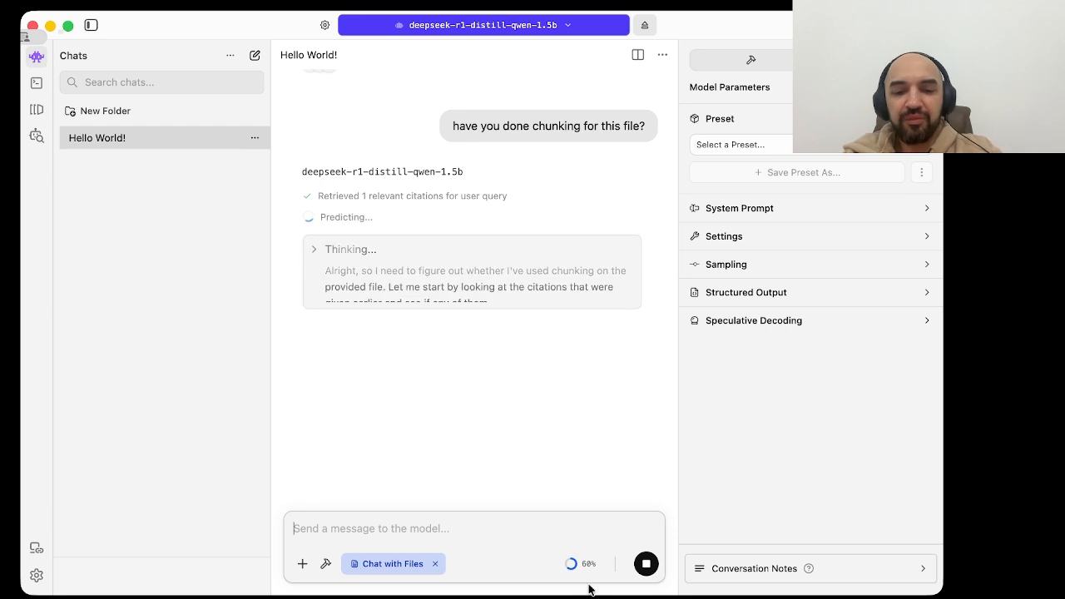
# Step: Check the context usage, review the chunking answer and the earlier file-based replies, and look over the model parameters
pyautogui.moveTo(580, 563)
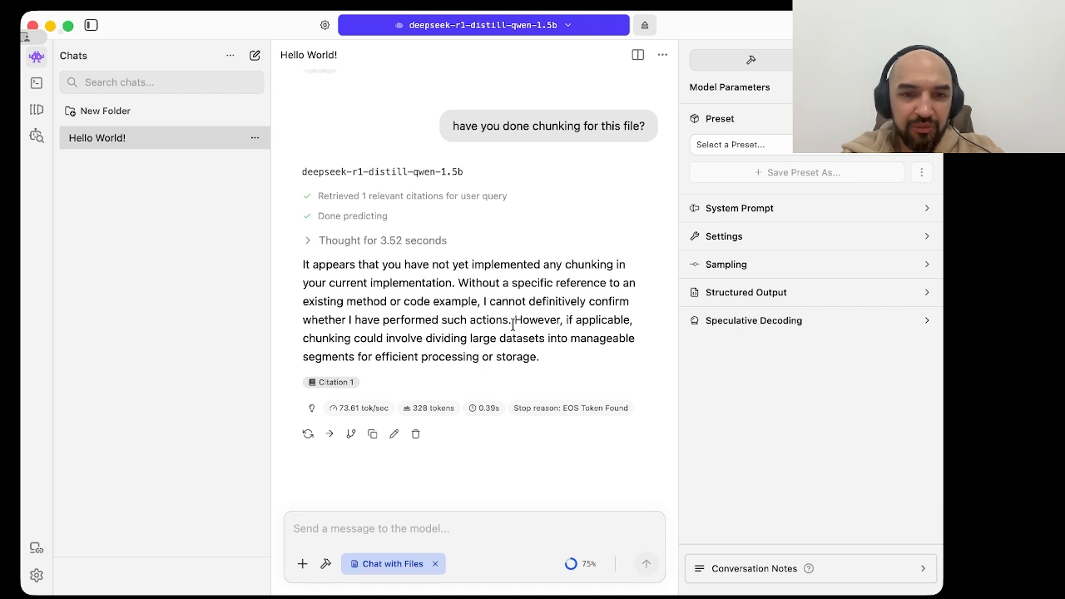
pyautogui.scroll(10, 459, 323)
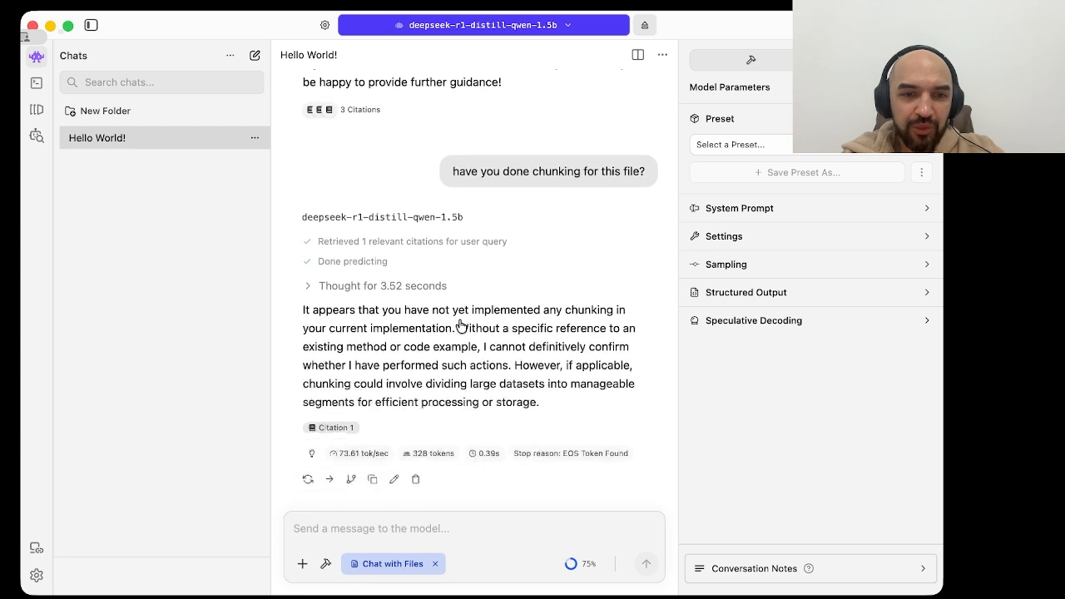
pyautogui.scroll(1, 460, 323)
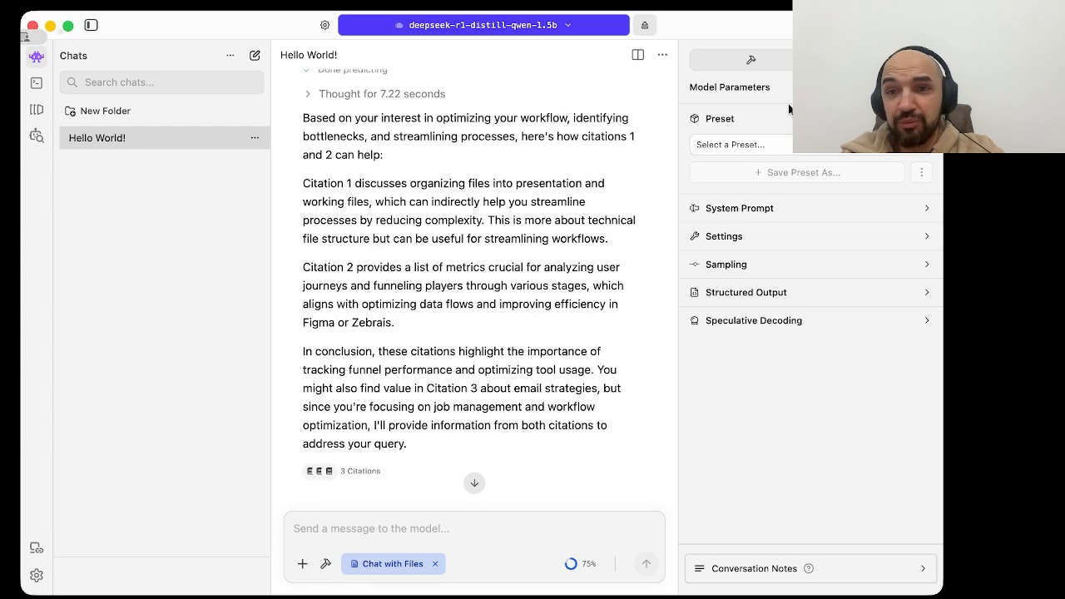
pyautogui.click(751, 66)
pyautogui.click(871, 61)
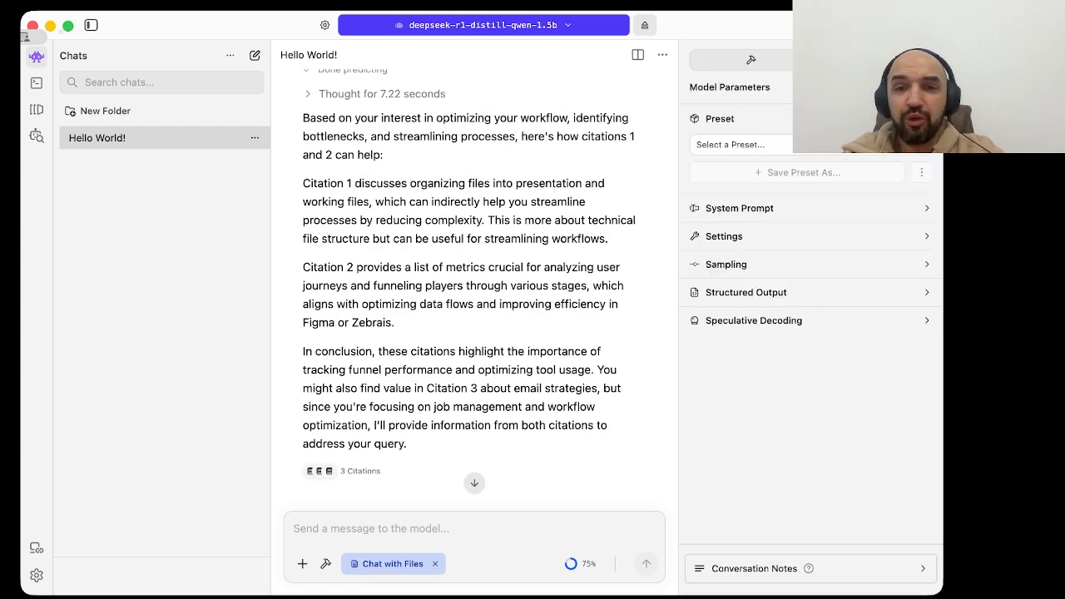